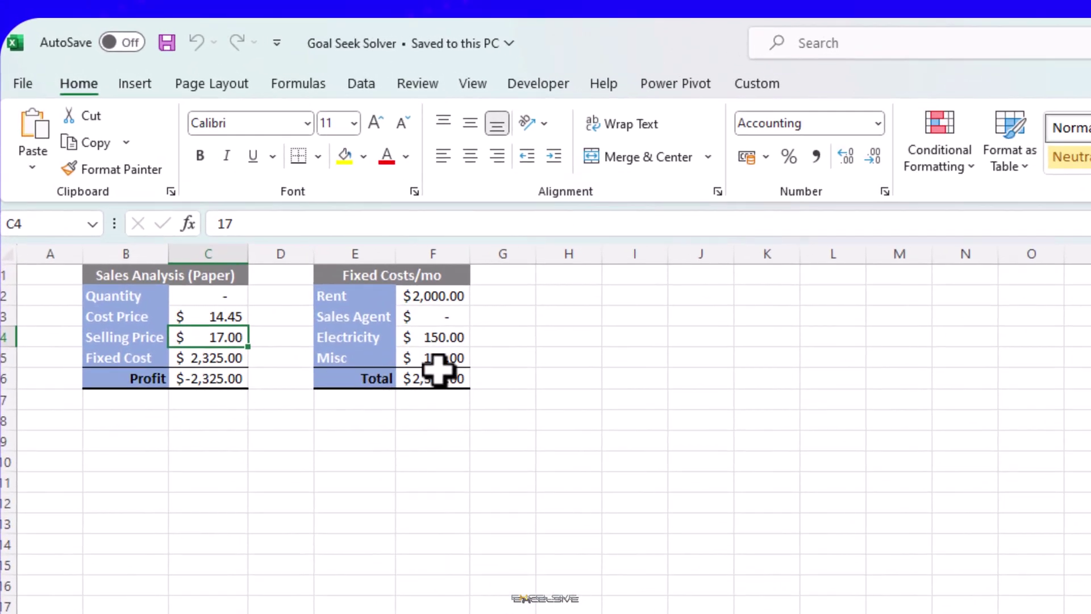
- Inspect the monthly fixed cost entries and the formulas behind their total, Fixed Cost and Profit
left_click(439, 370)
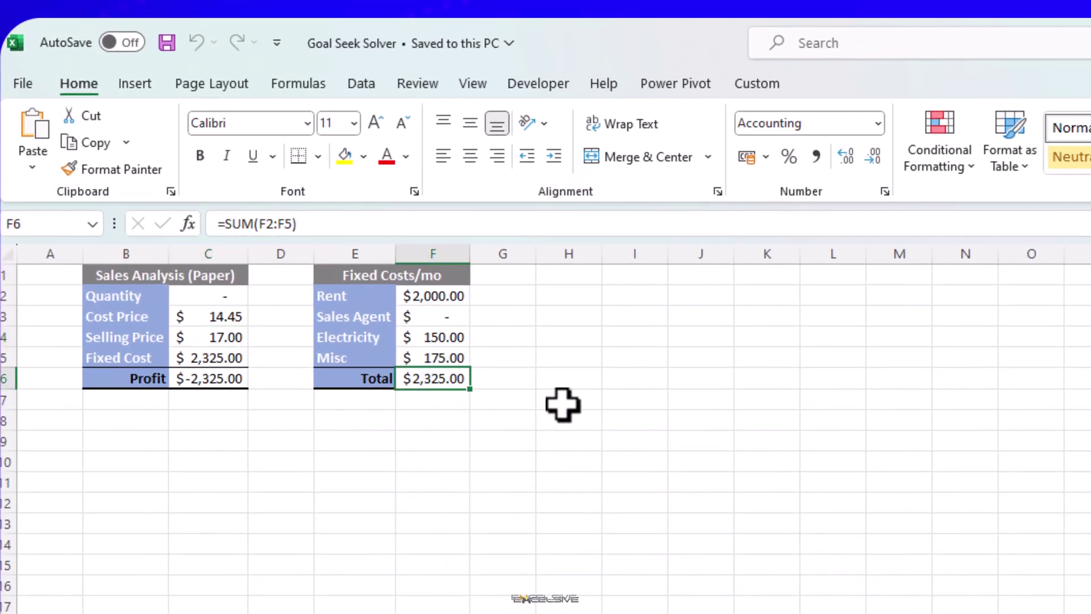
left_click(463, 360)
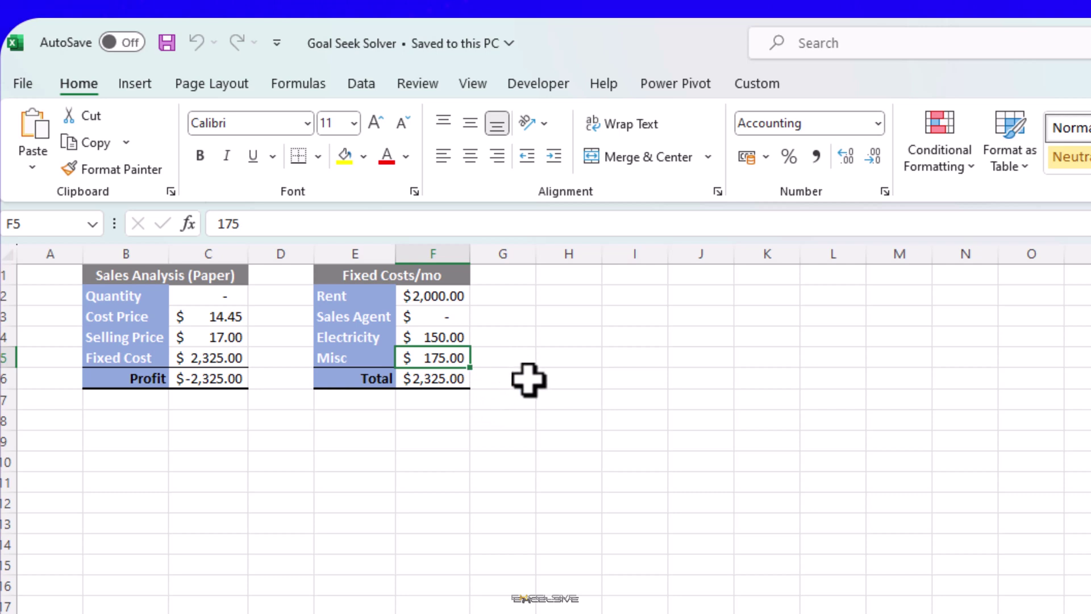
left_click(457, 314)
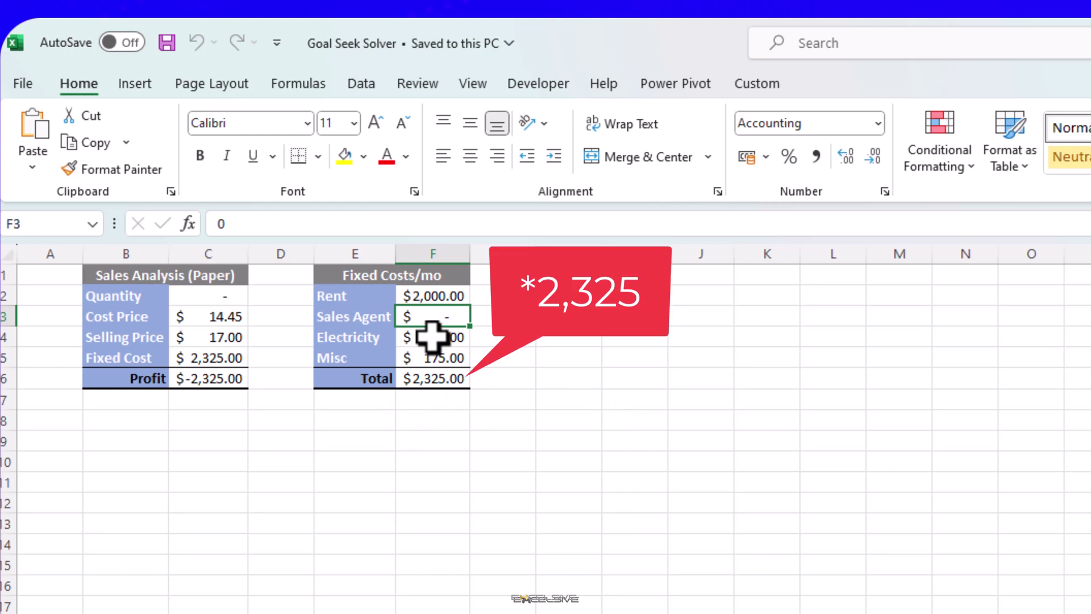
left_click(446, 379)
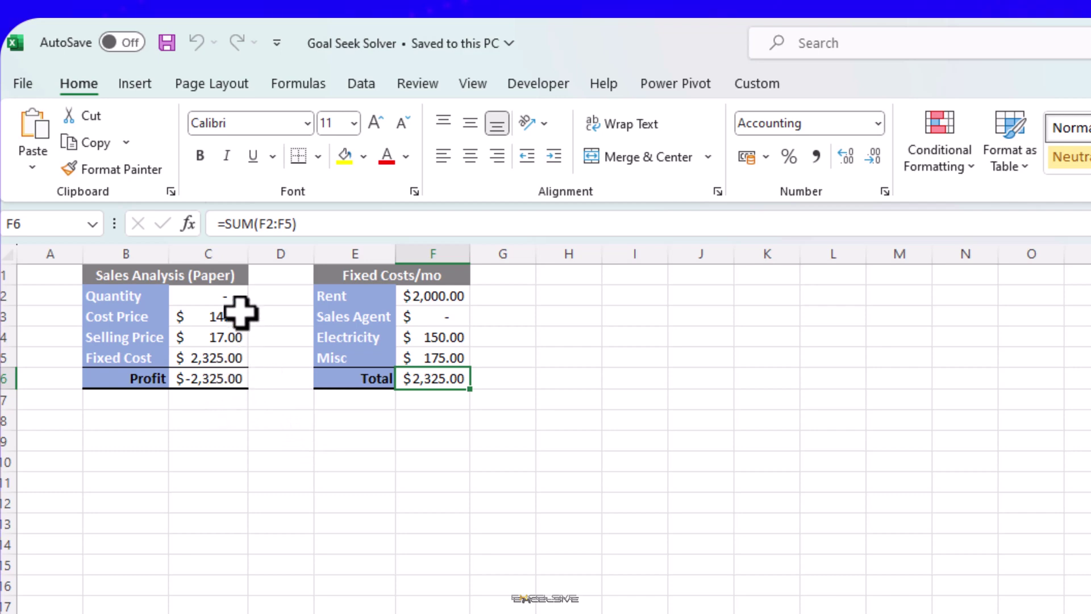
left_click(238, 359)
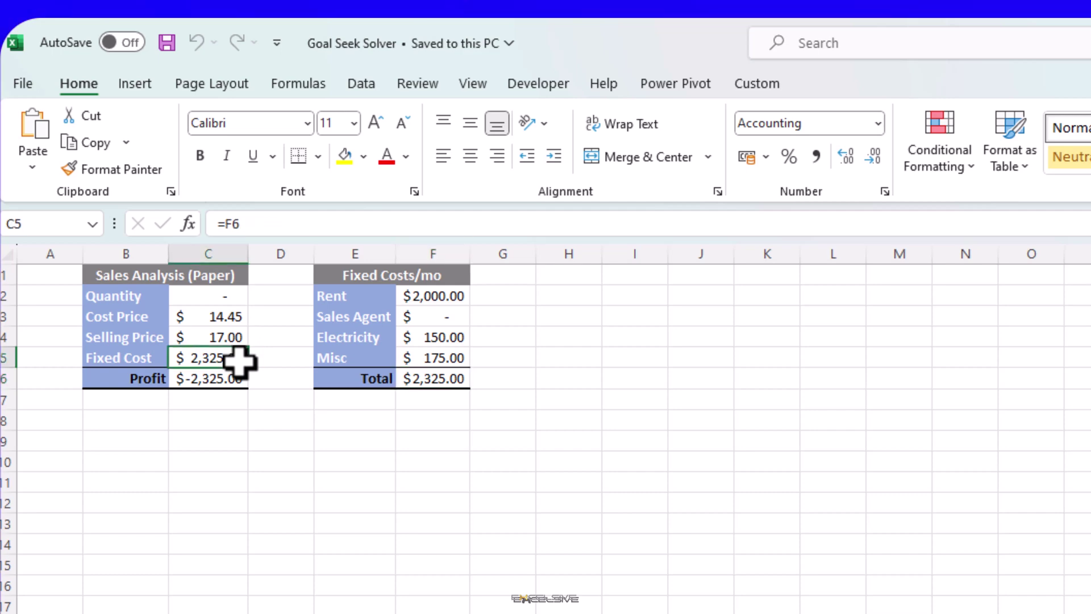
left_click(221, 377)
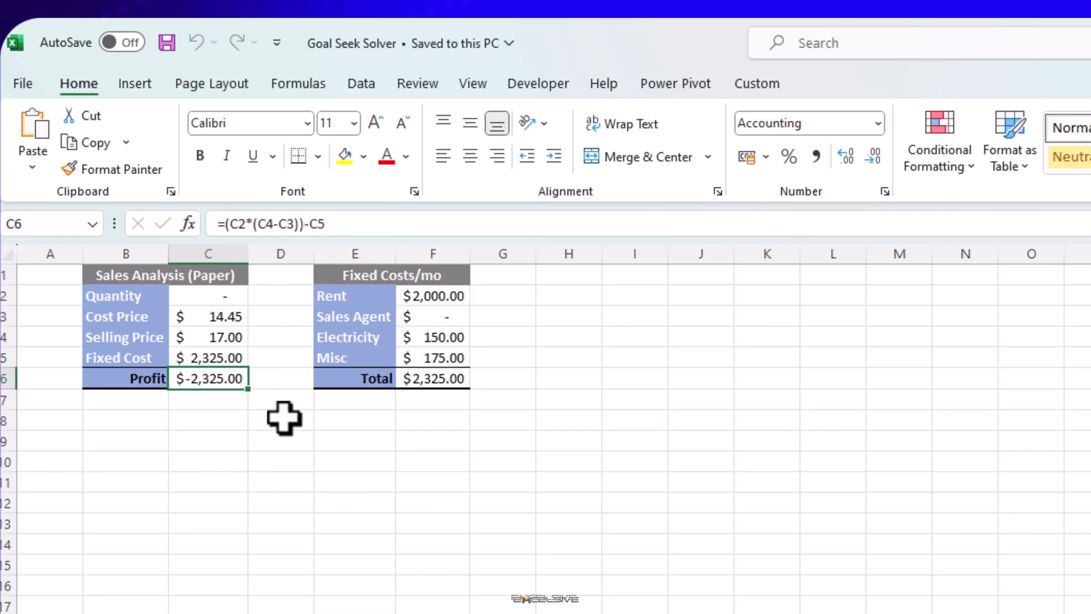
- Try paper quantities of 10 and 100 in the Quantity cell C2 to test their effect on Profit
key("Up")
key("Up")
key("Up")
key("Up")
type("10")
key("Return")
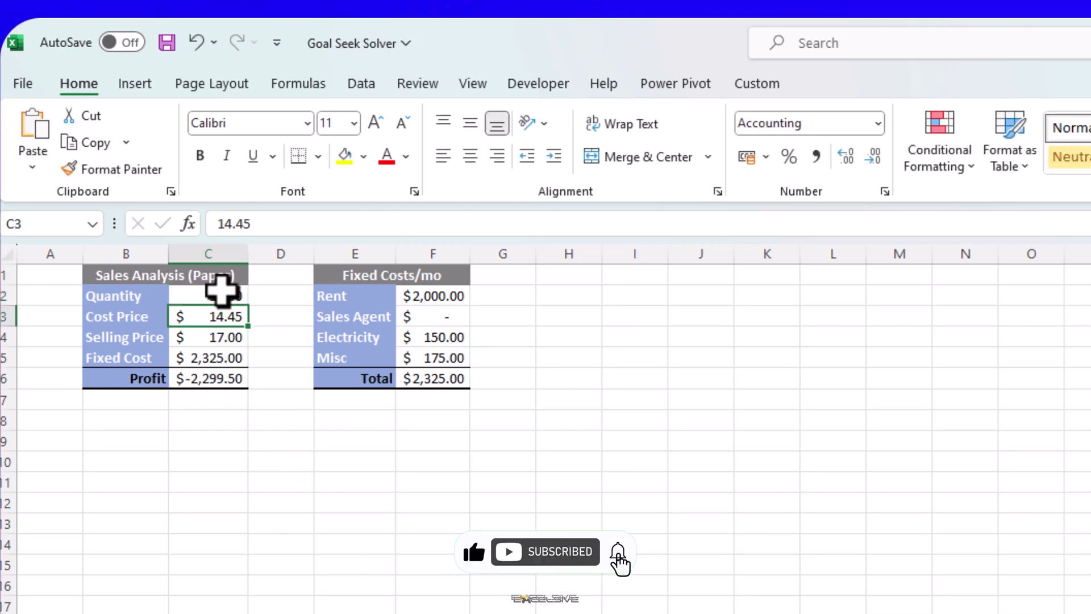
left_click(225, 296)
type("100")
key("Return")
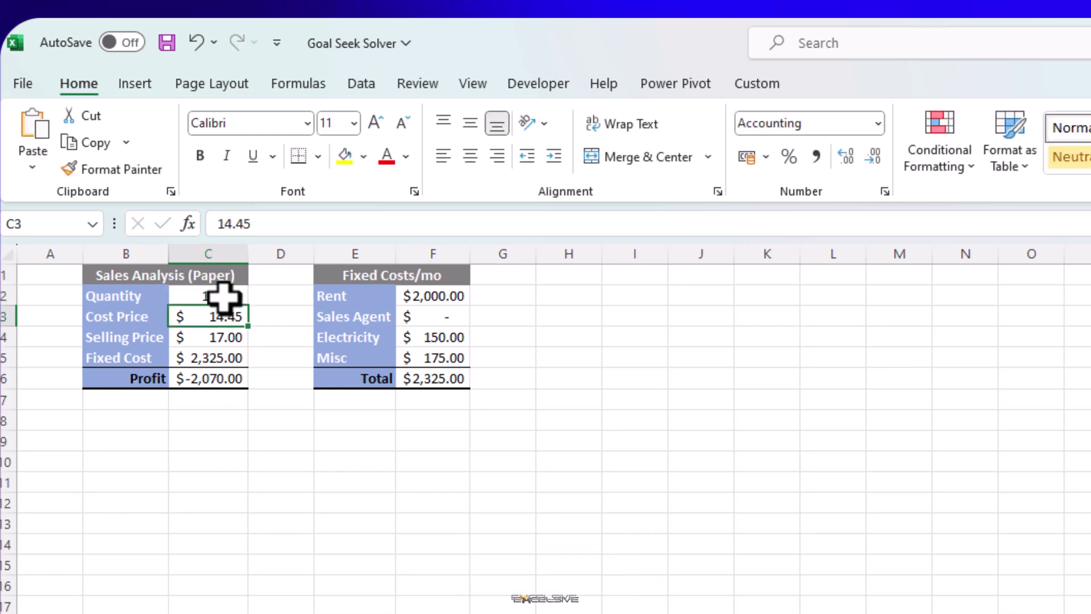
- Try a quantity of 200 in C2, and reset the Quantity to 0
left_click(233, 294)
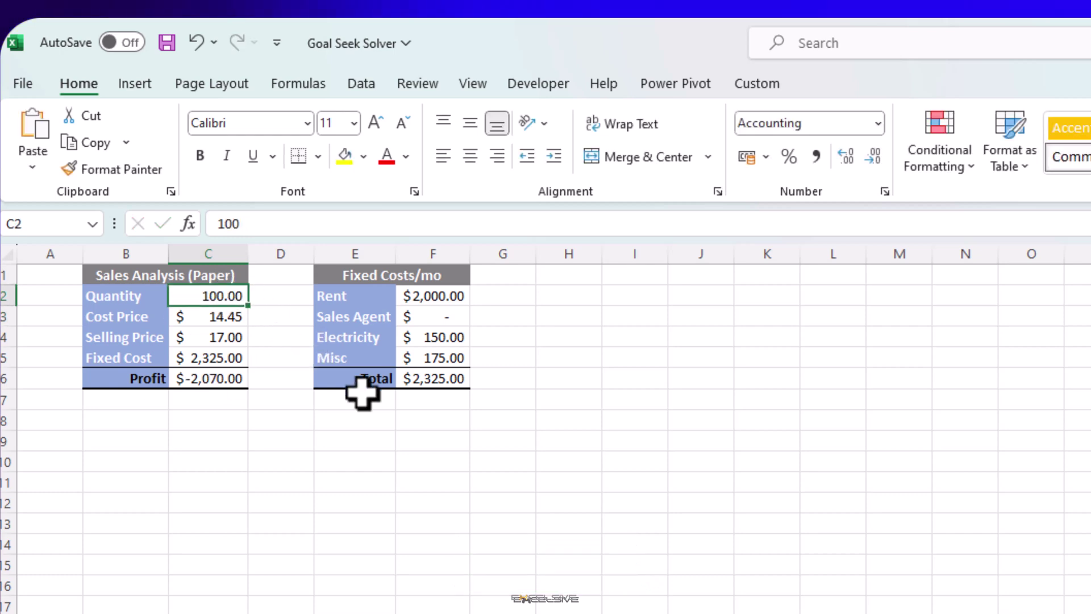
type("200")
key("Return")
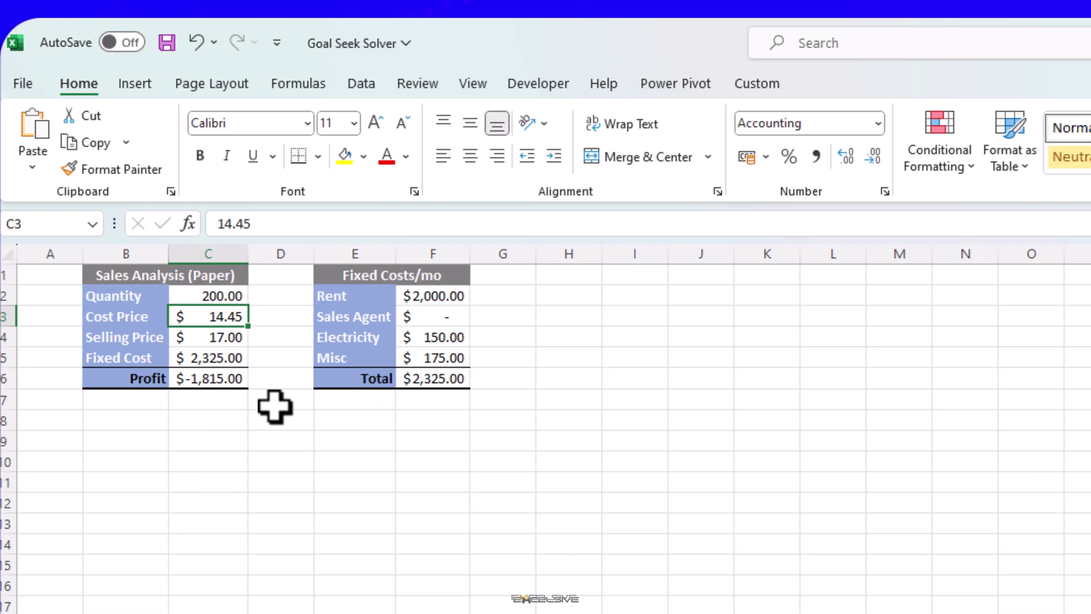
key("Up")
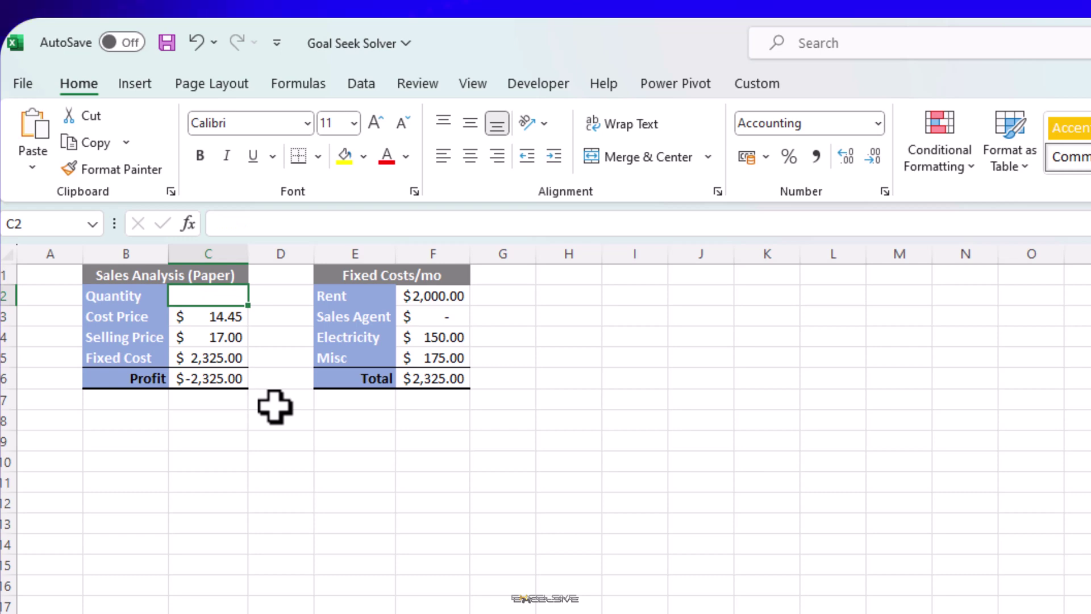
key("Return")
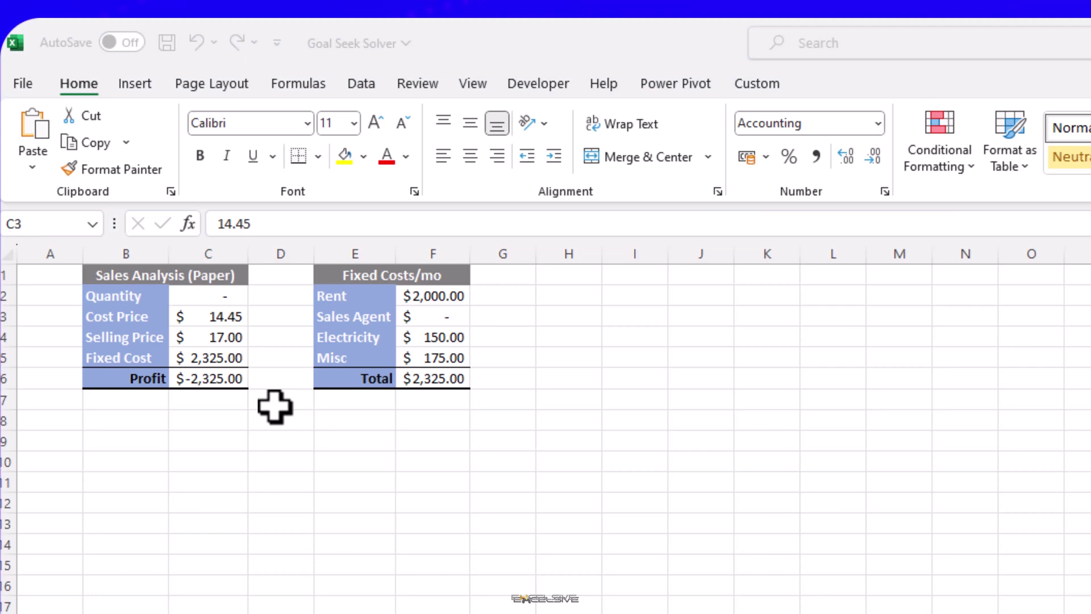
- Start a Goal Seek analysis with the Profit cell C6 as the set cell
left_click(362, 88)
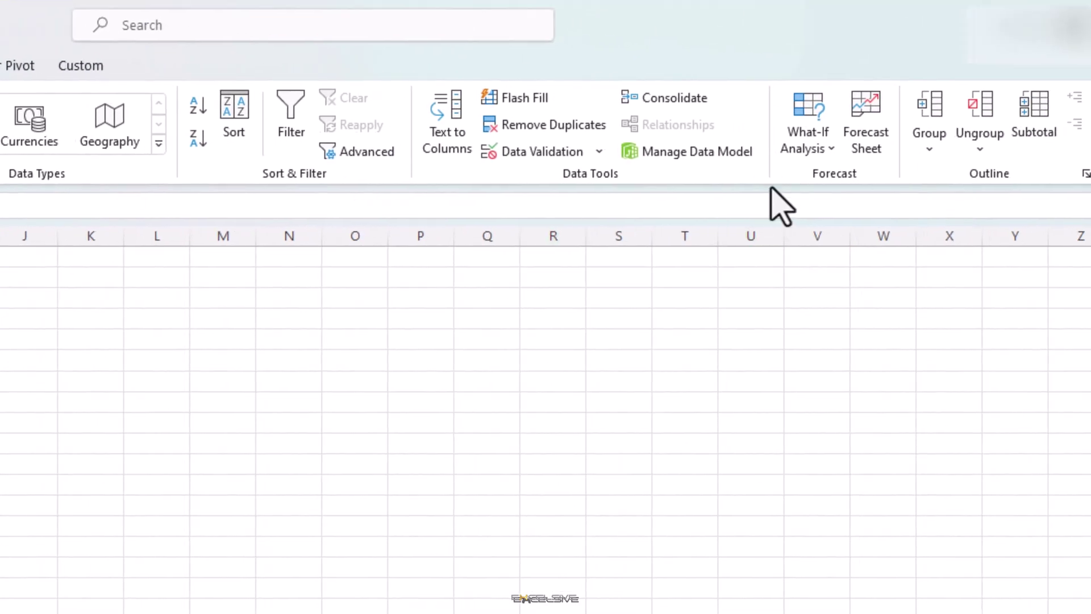
left_click(816, 164)
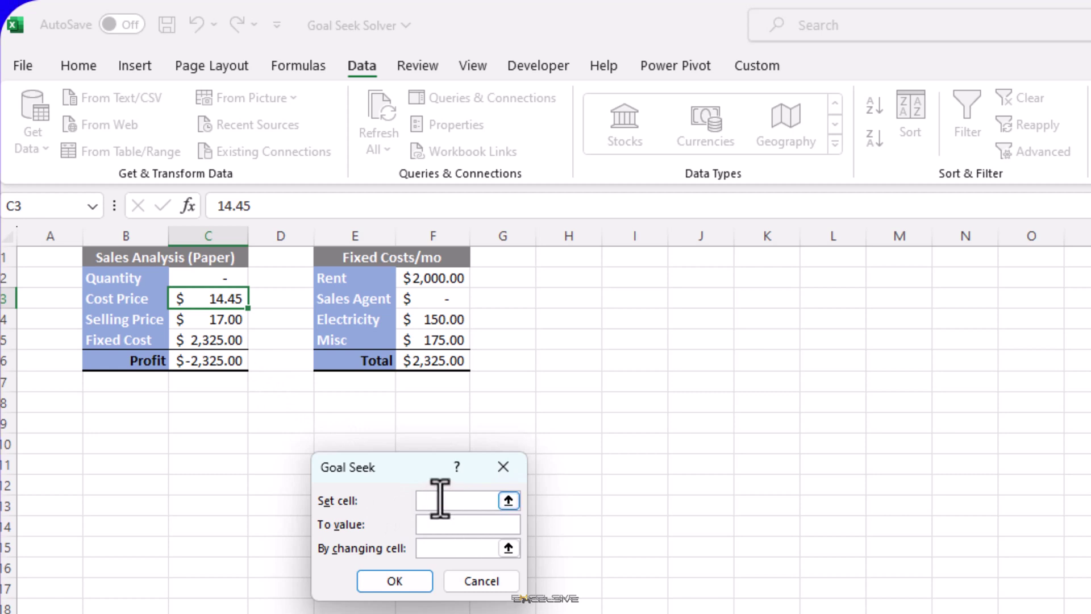
left_click(508, 500)
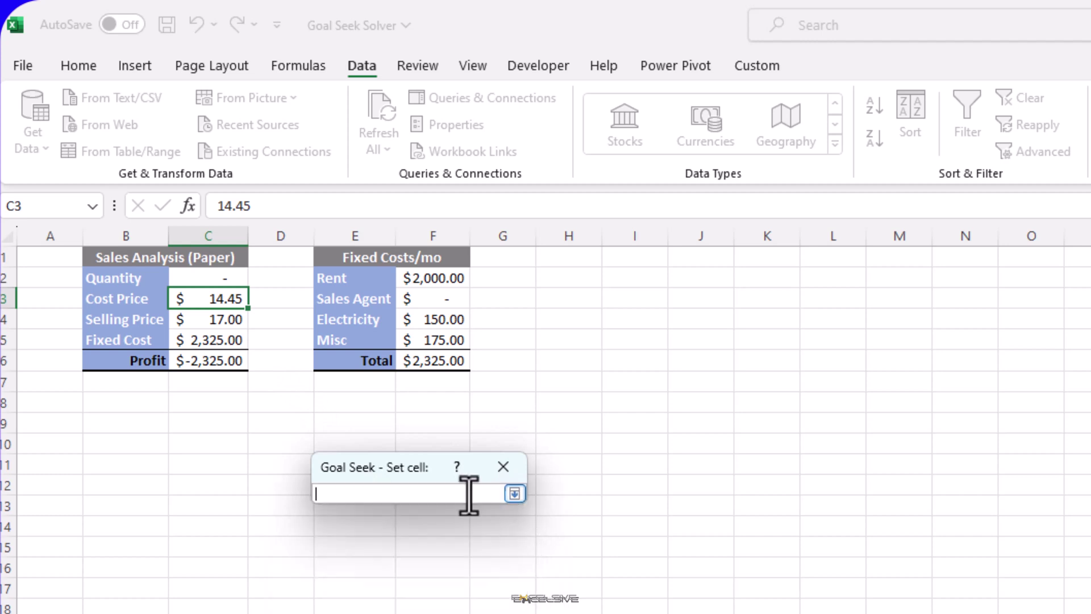
left_click(238, 358)
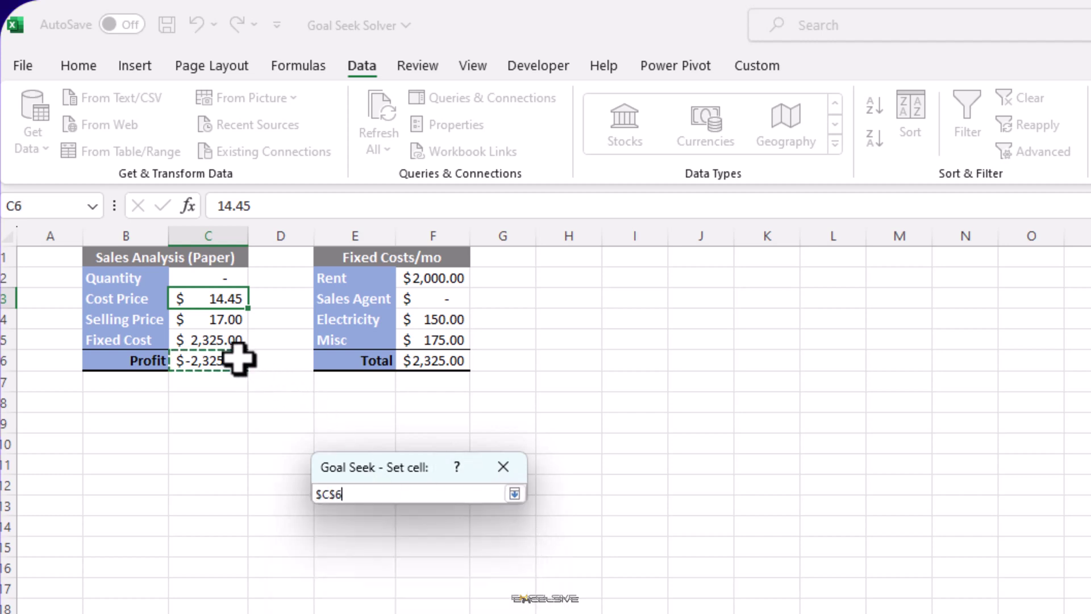
left_click(514, 493)
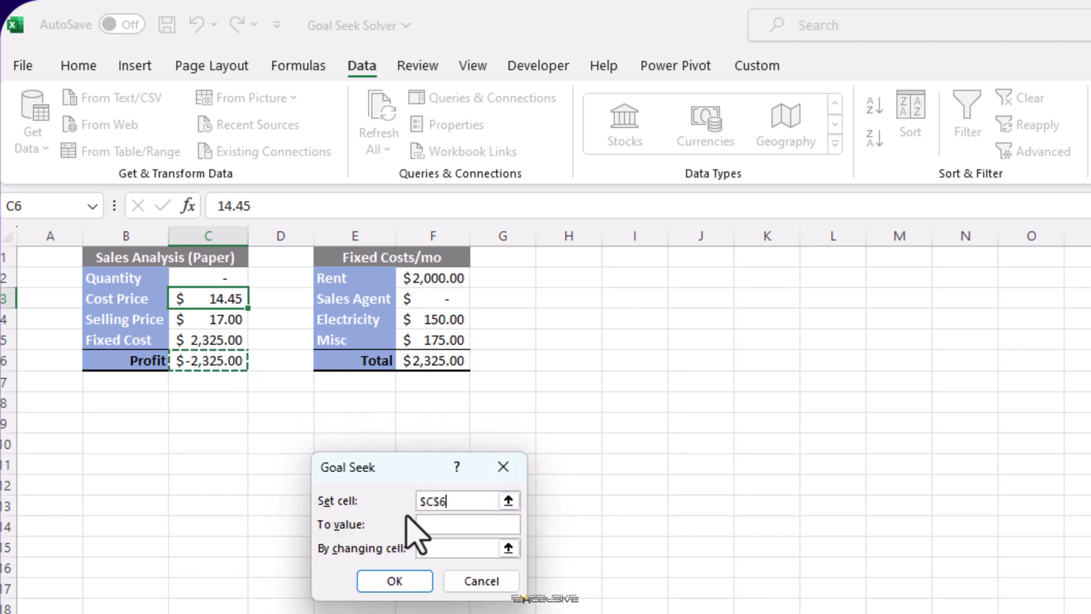
- Run Goal Seek for a profit of 0 by changing the Quantity cell C2, and discard the solution
left_click(436, 524)
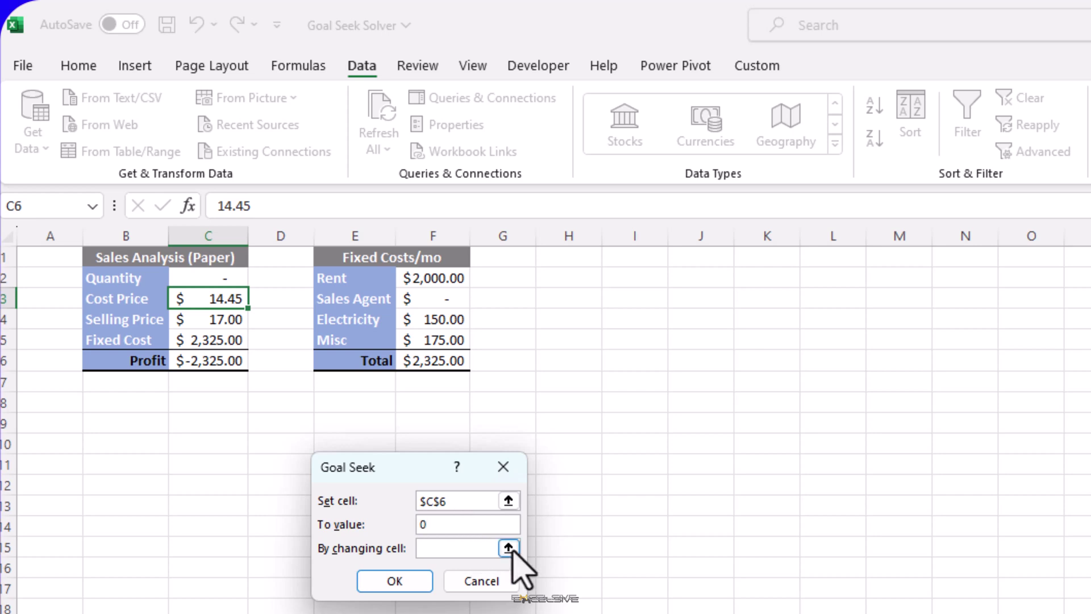
left_click(230, 279)
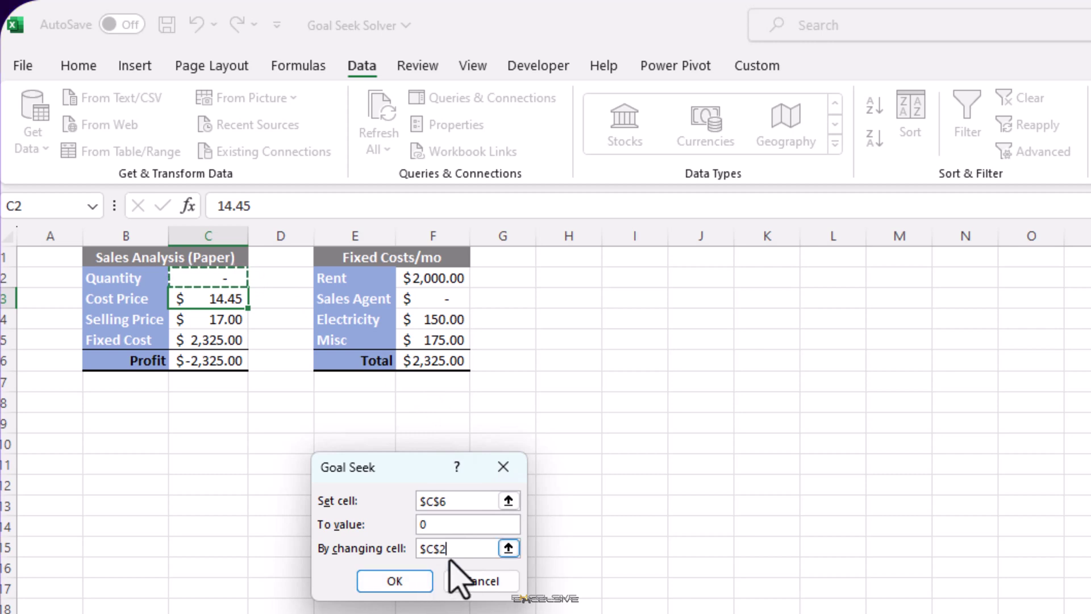
left_click(411, 582)
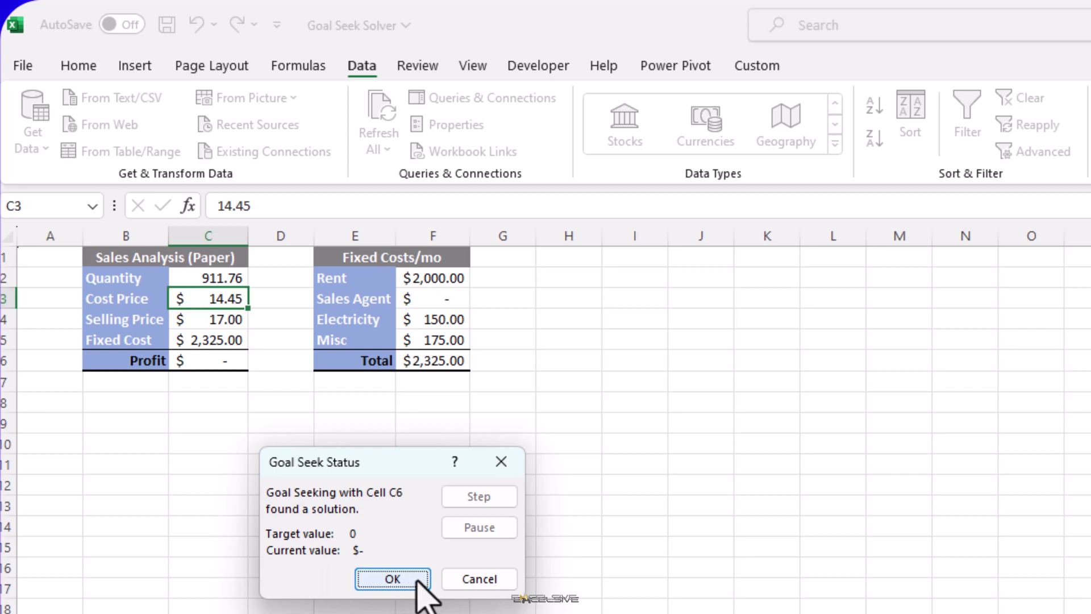
left_click(451, 583)
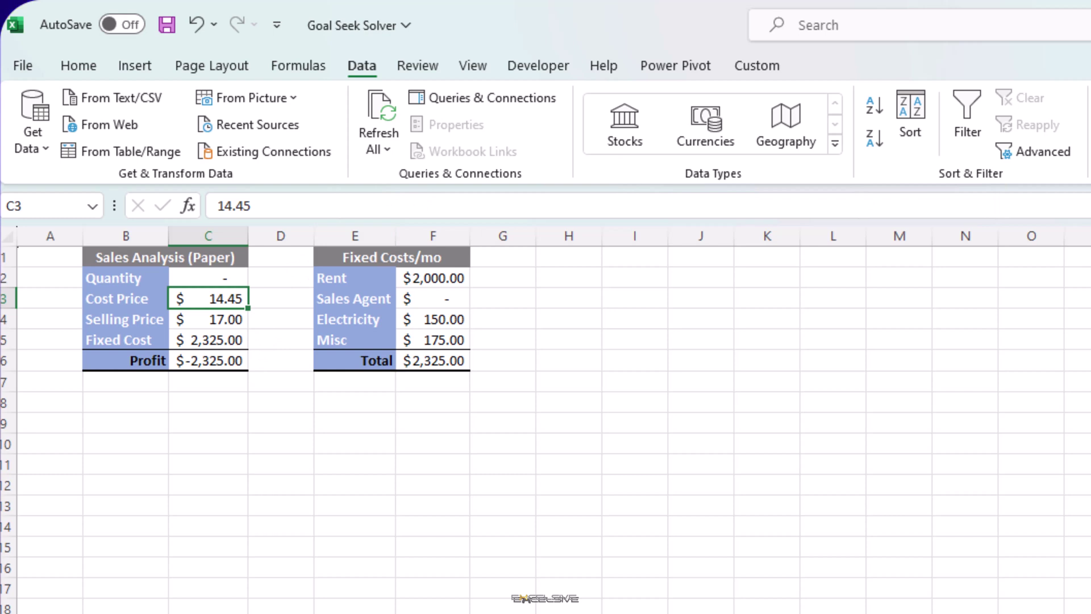
- Start another Goal Seek and replace the proposed set cell with the Profit cell C6
key("alt+a")
key("w")
key("g")
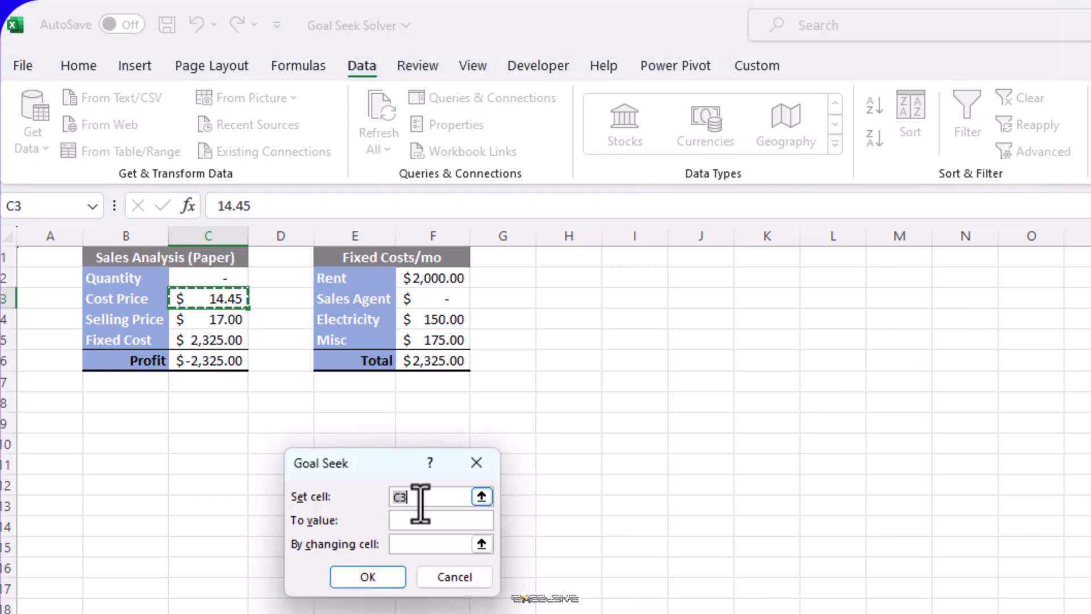
key("BackSpace")
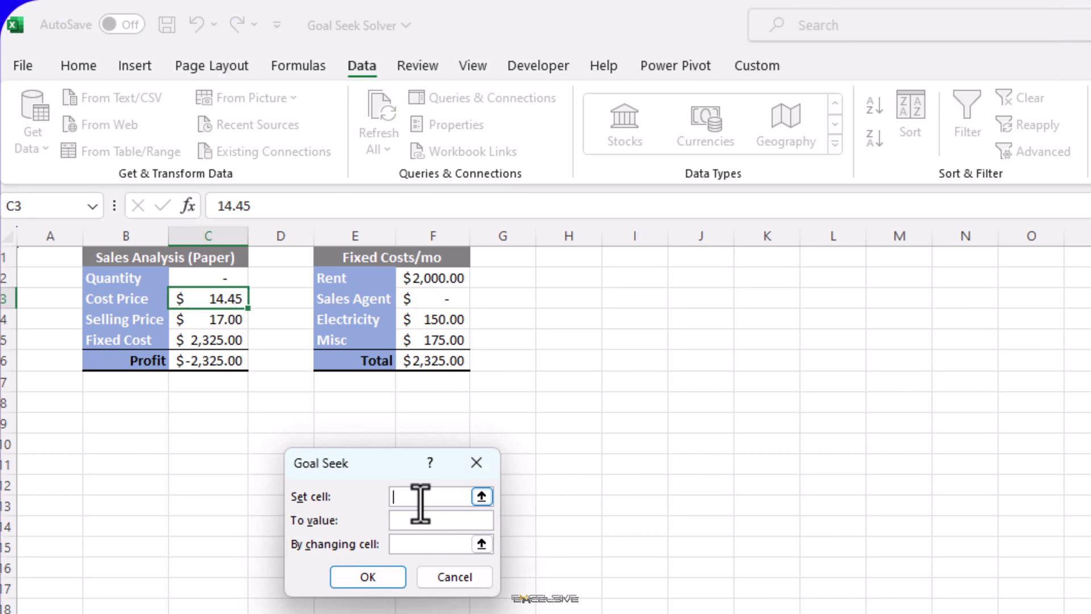
left_click(482, 496)
left_click(238, 369)
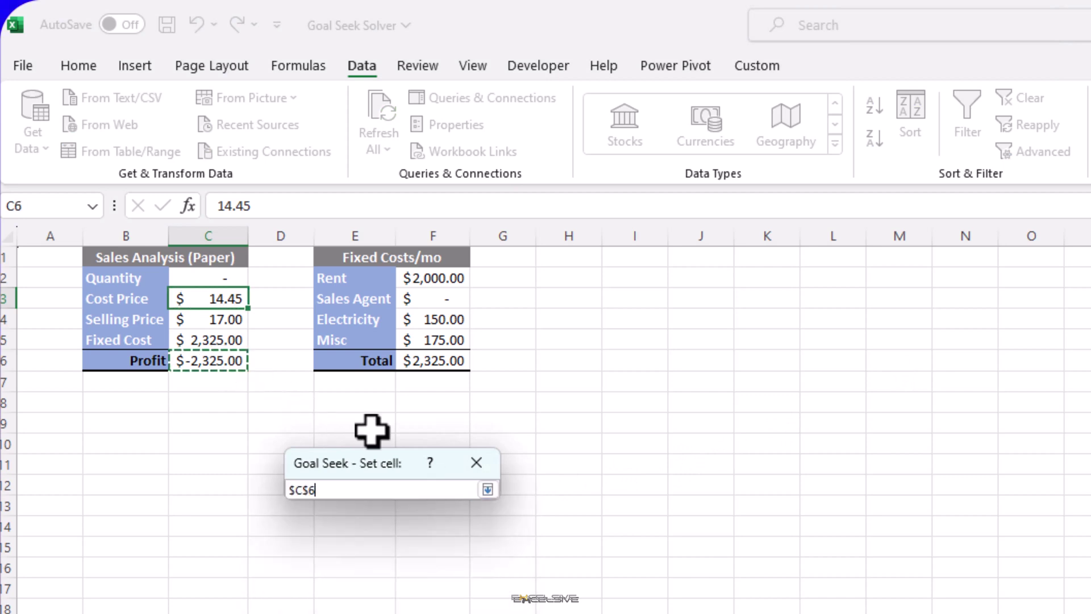
left_click(488, 489)
- Set the target value to 10000 with Quantity cell C2 as the changing cell, and run Goal Seek
left_click(431, 520)
type("10000")
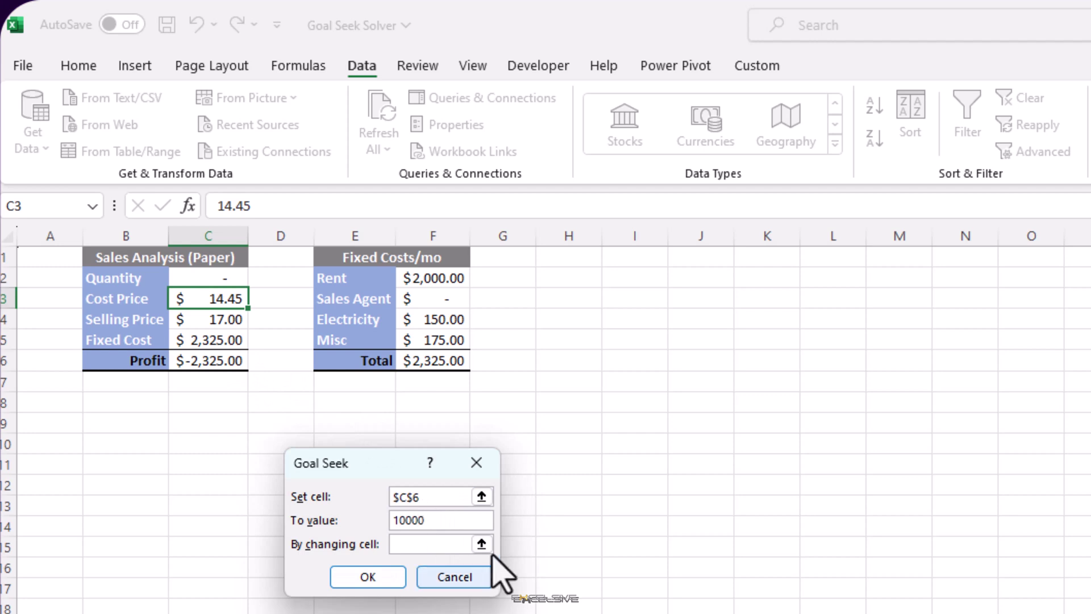
left_click(481, 544)
key("Up")
left_click(487, 489)
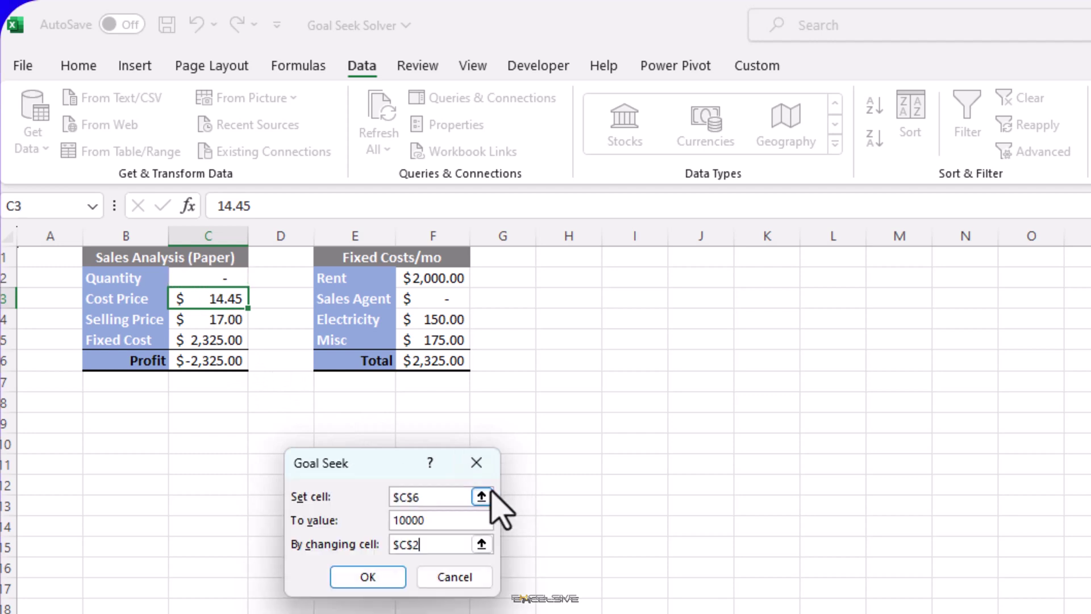
left_click(369, 576)
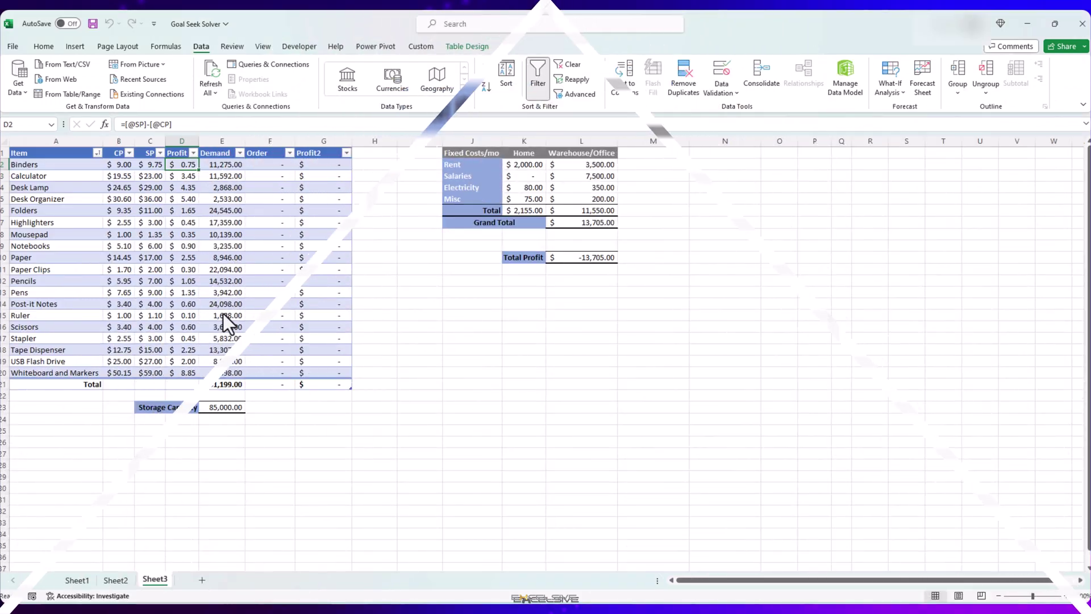
- Examine the Sheet3 product table's items, cost prices and demand figures, and the storage capacity below it
left_click(218, 266)
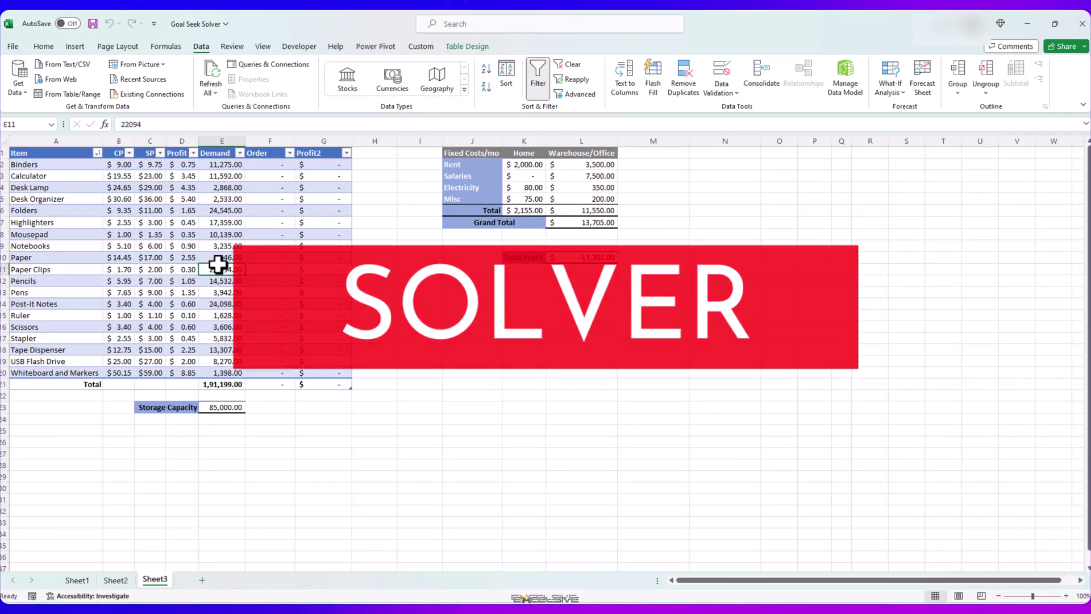
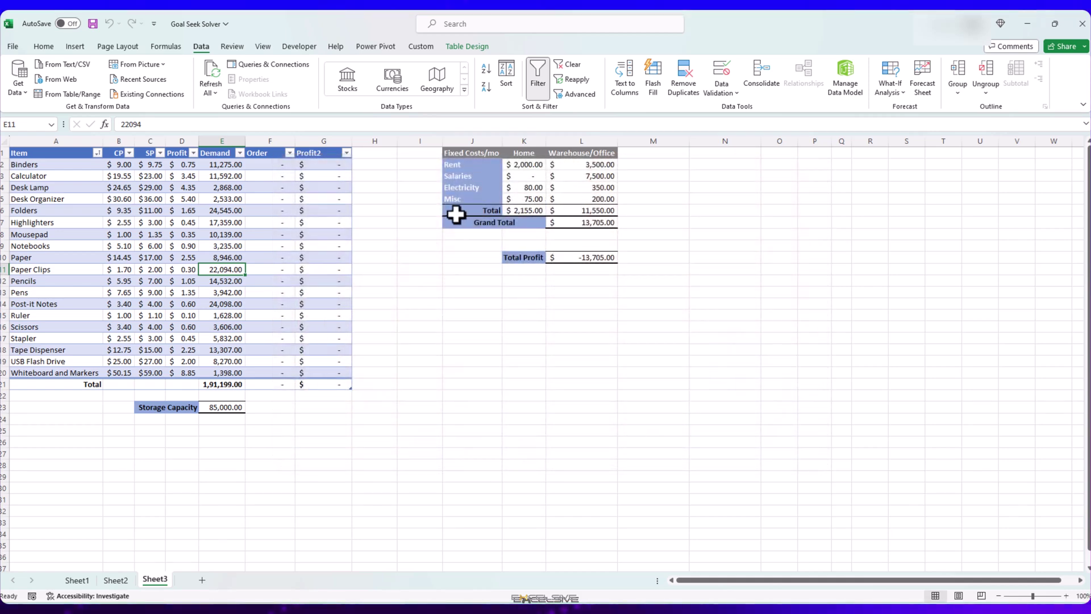
left_click(119, 199)
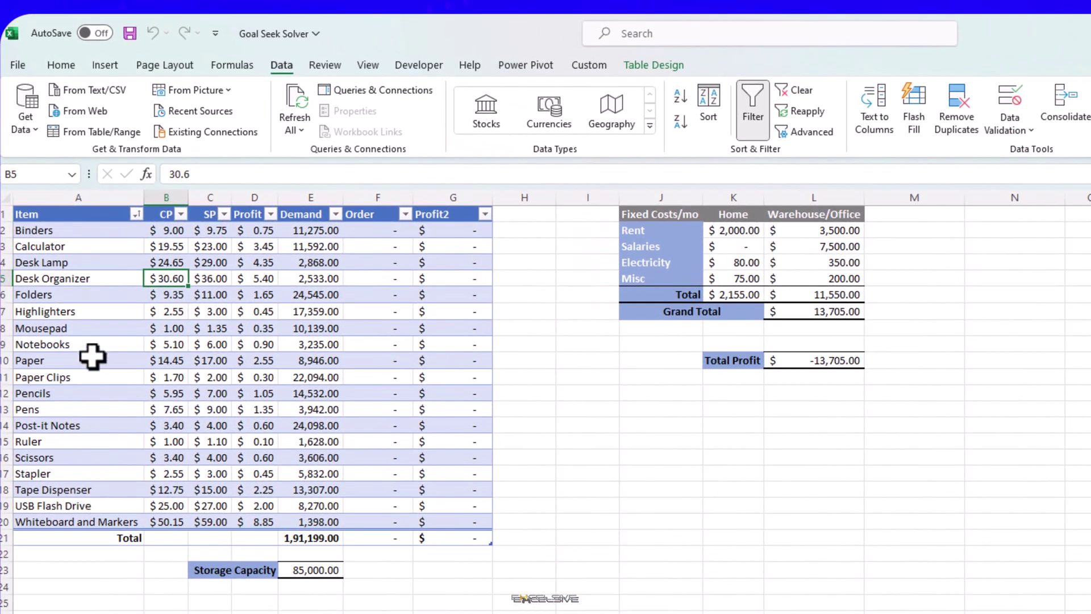
left_click(328, 232)
left_click_drag(328, 234, 307, 503)
left_click(313, 291)
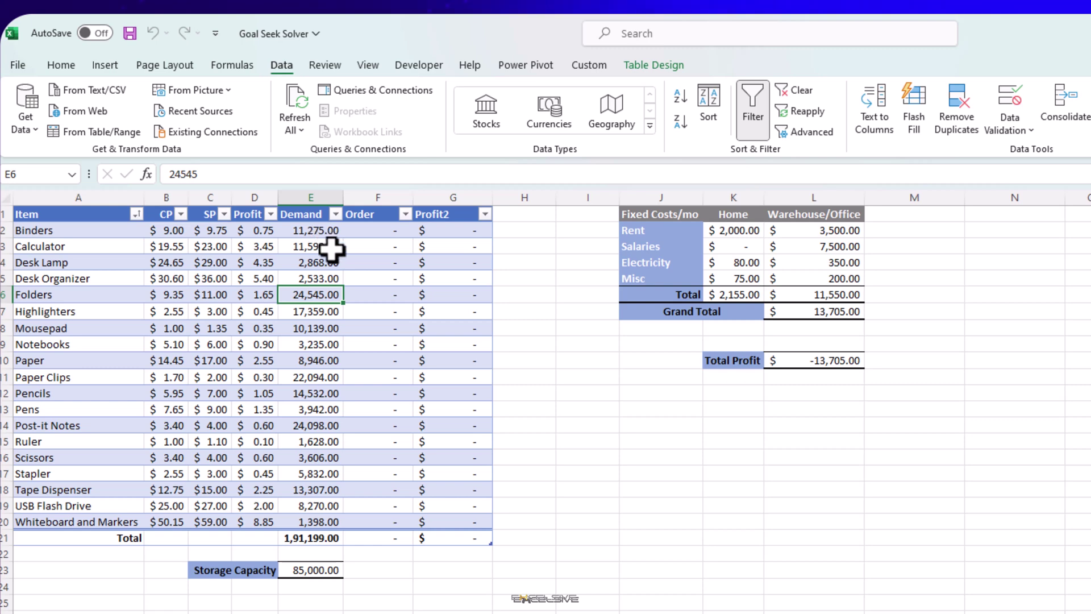
left_click(312, 441)
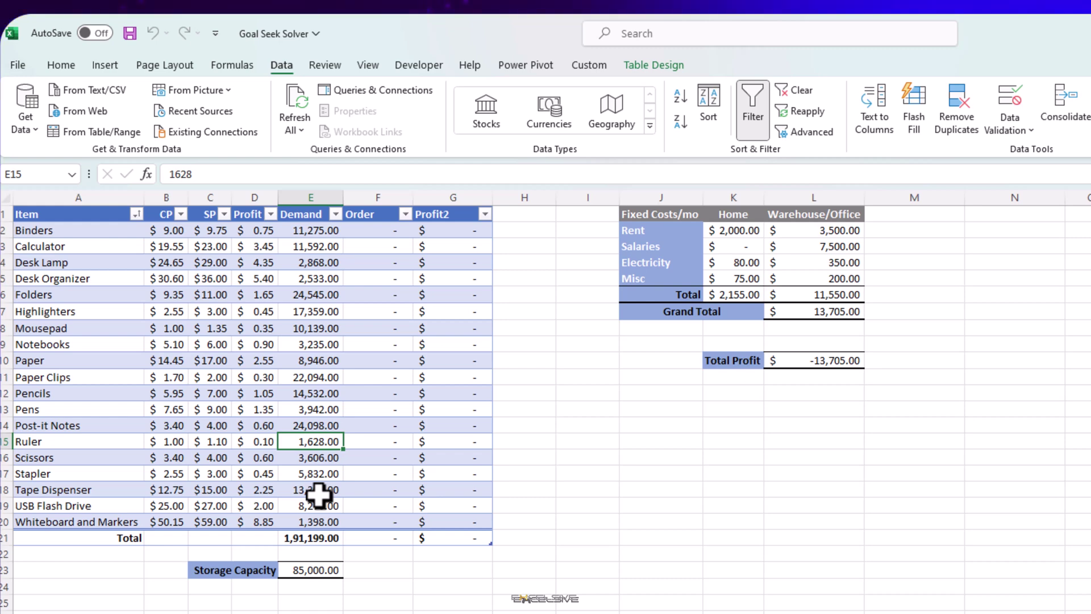
left_click(312, 380)
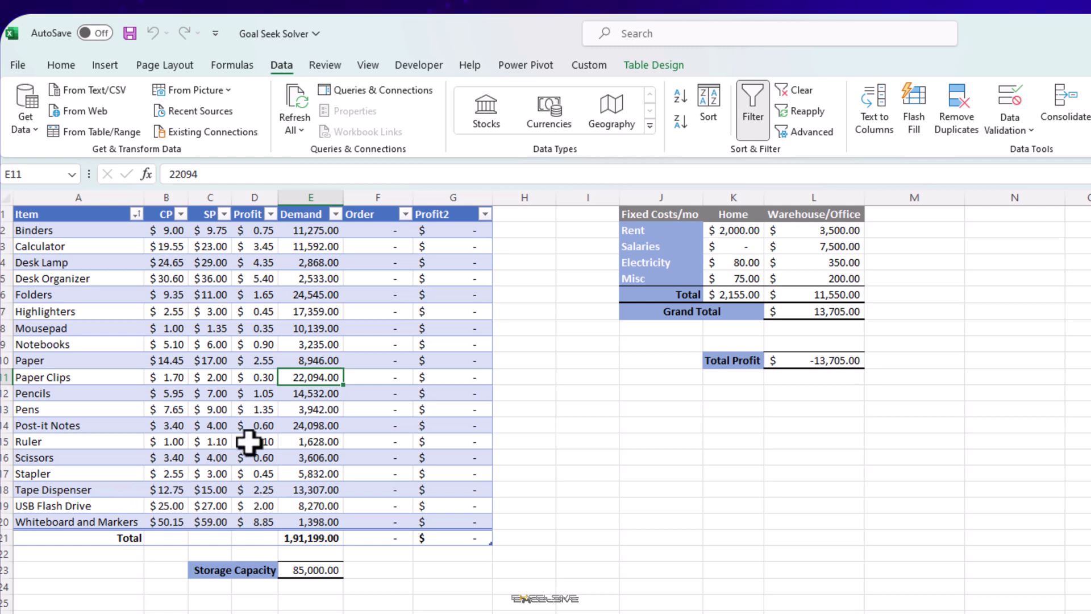
left_click(340, 576)
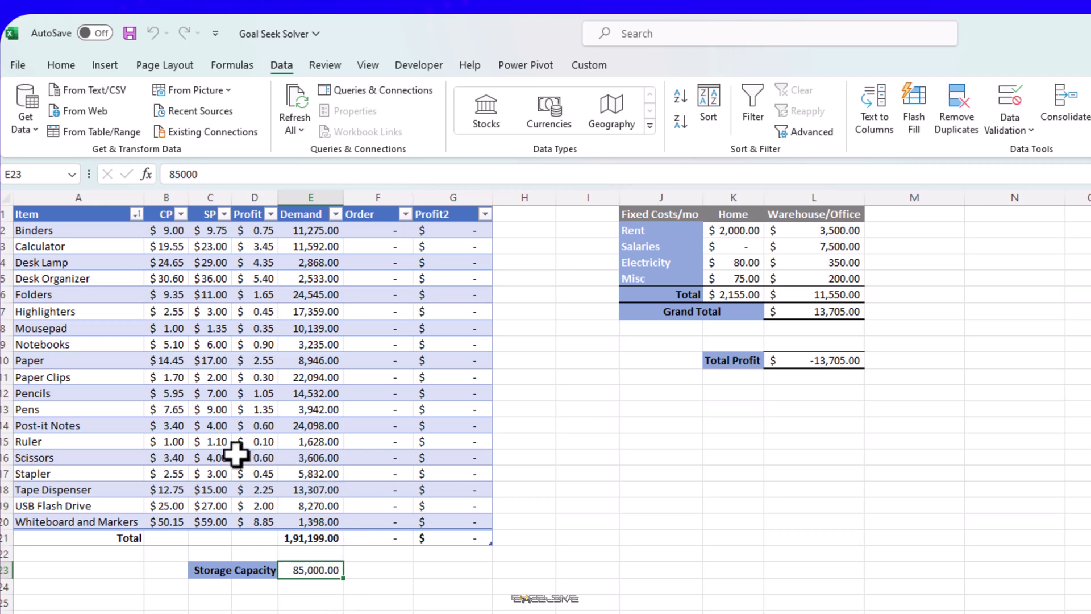
left_click(107, 377)
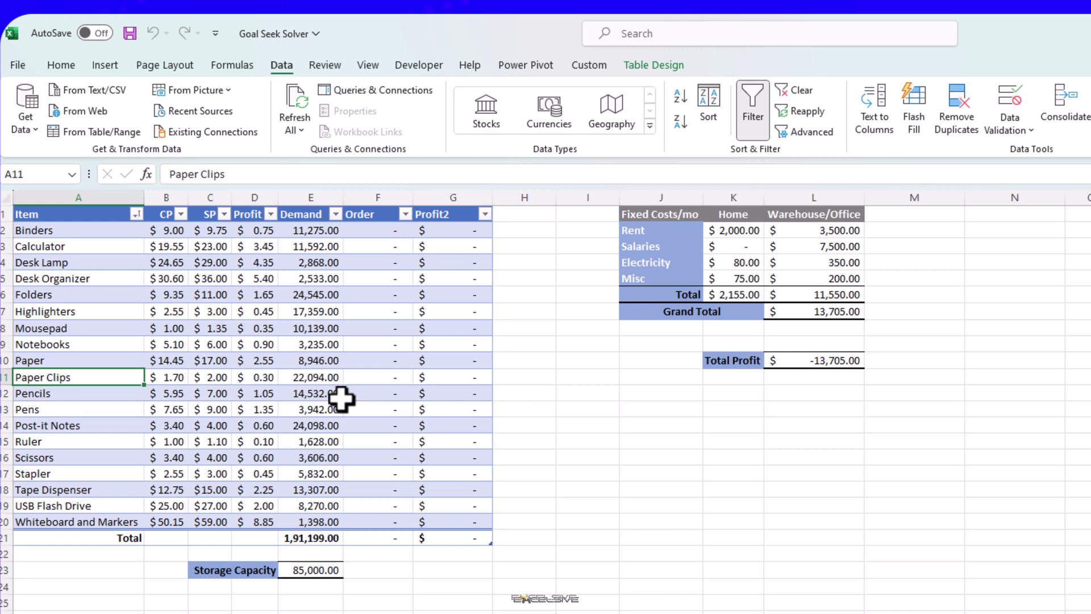
- Enter a trial order quantity of 500 for Binders in the product table
left_click(80, 261)
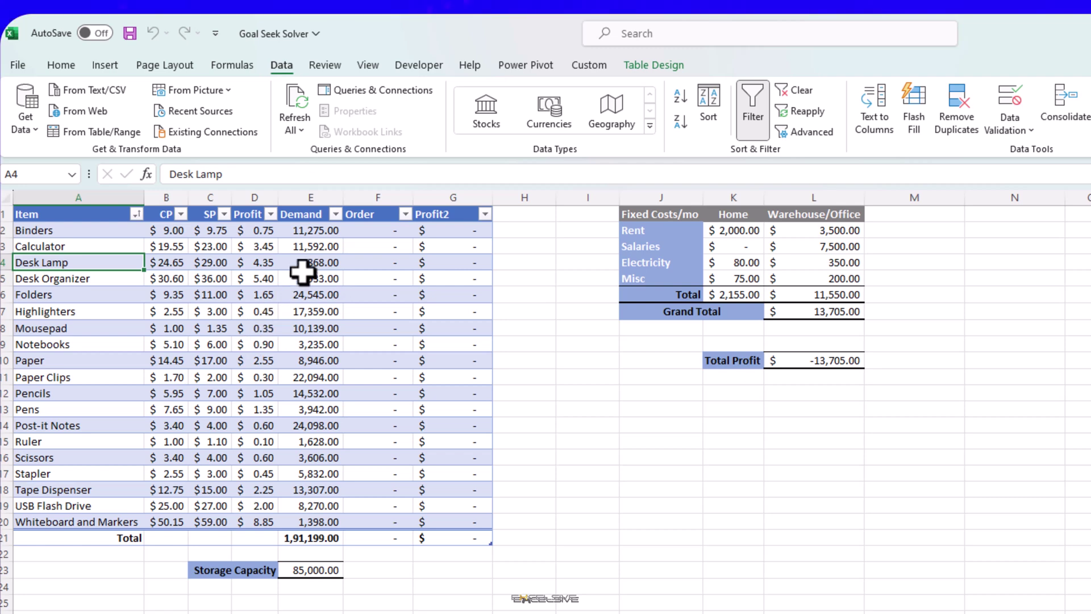
left_click(375, 230)
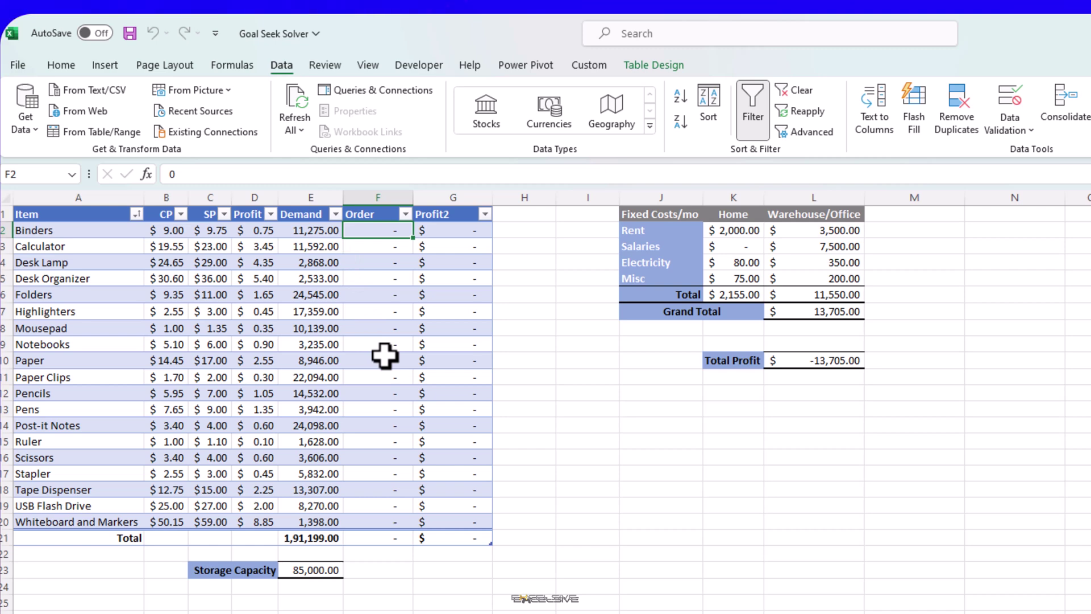
type("00")
key("Return")
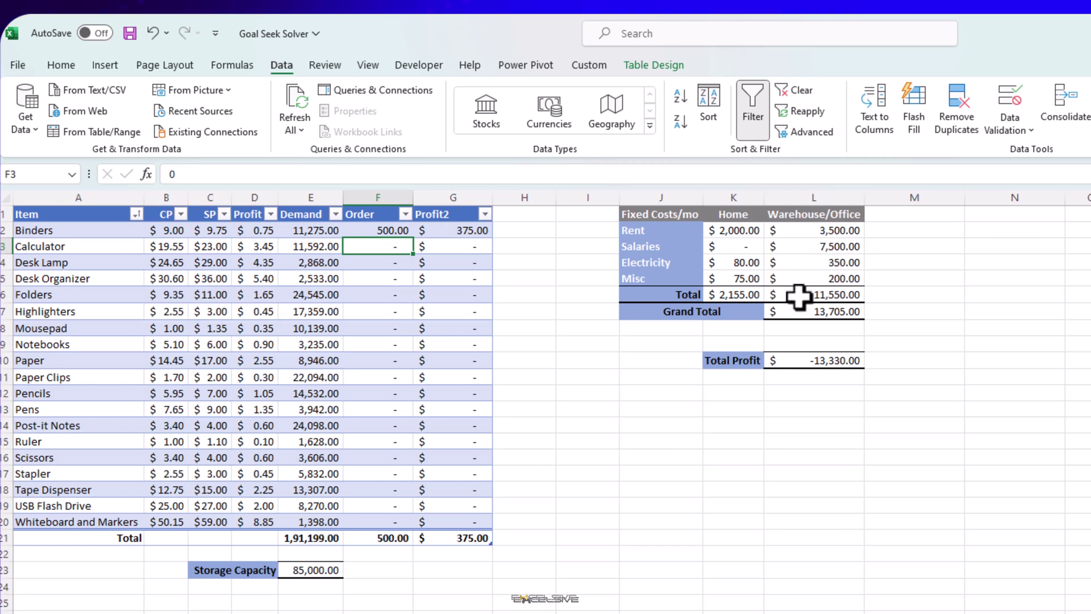
- Examine the Home and Warehouse/Office fixed costs, their totals, the Grand Total and the Total Profit formula
left_click(760, 250)
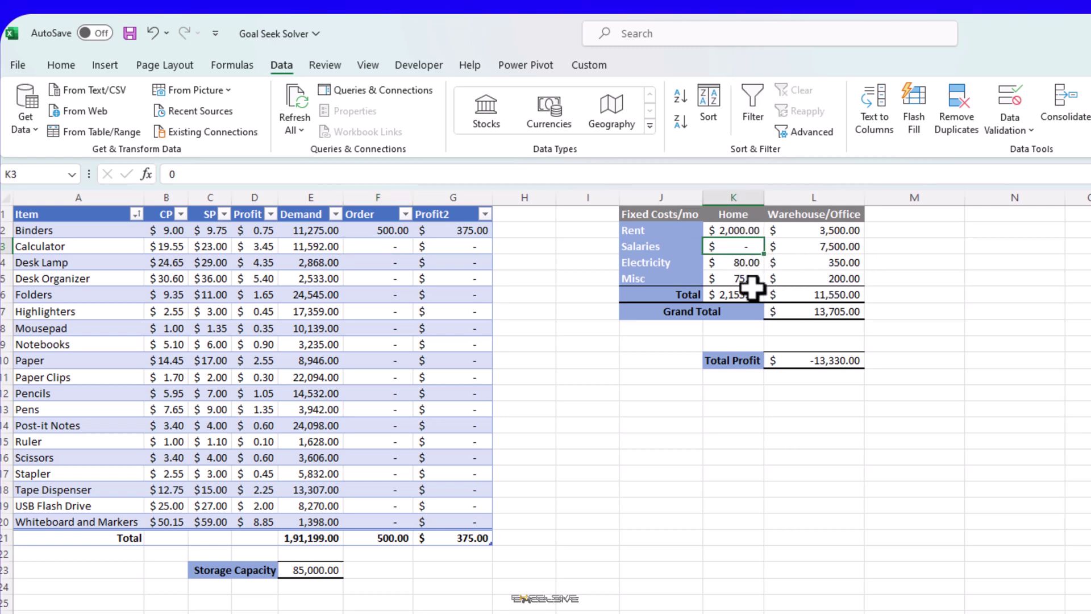
left_click(855, 232)
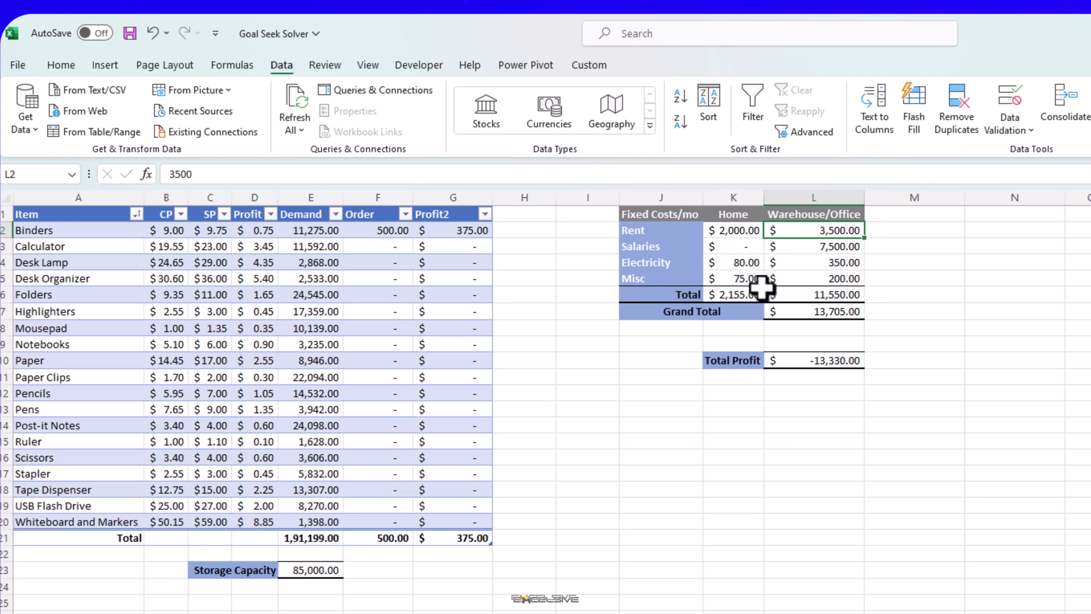
left_click(748, 278)
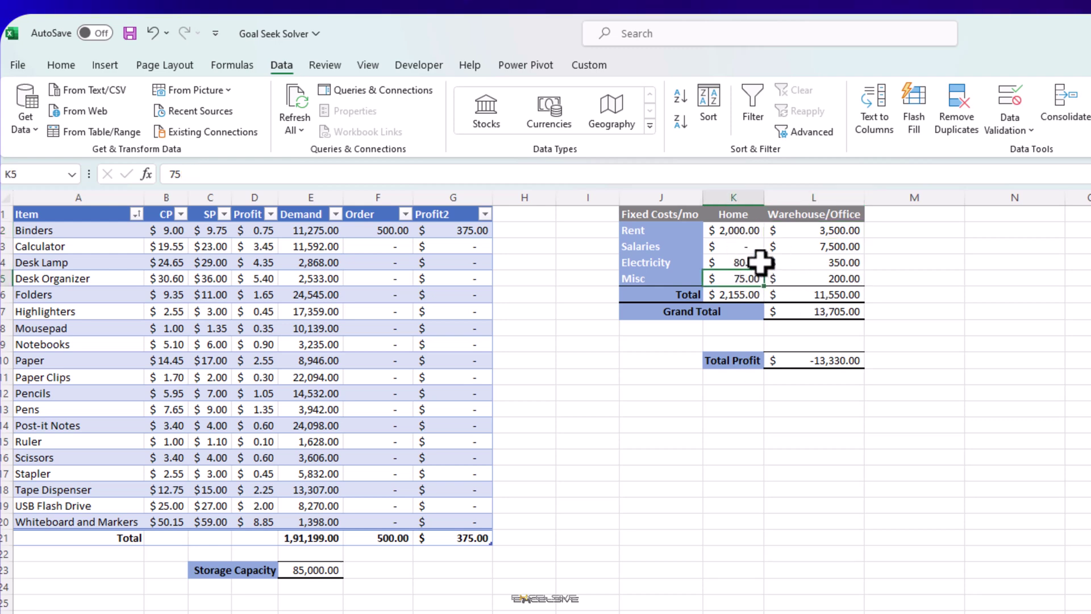
left_click(760, 262)
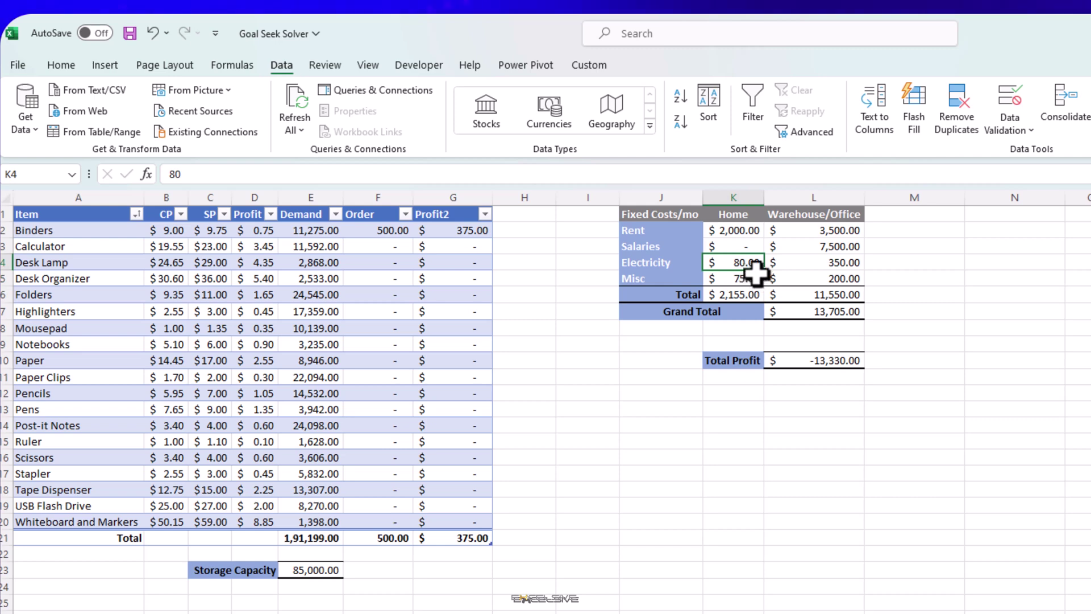
left_click(806, 292)
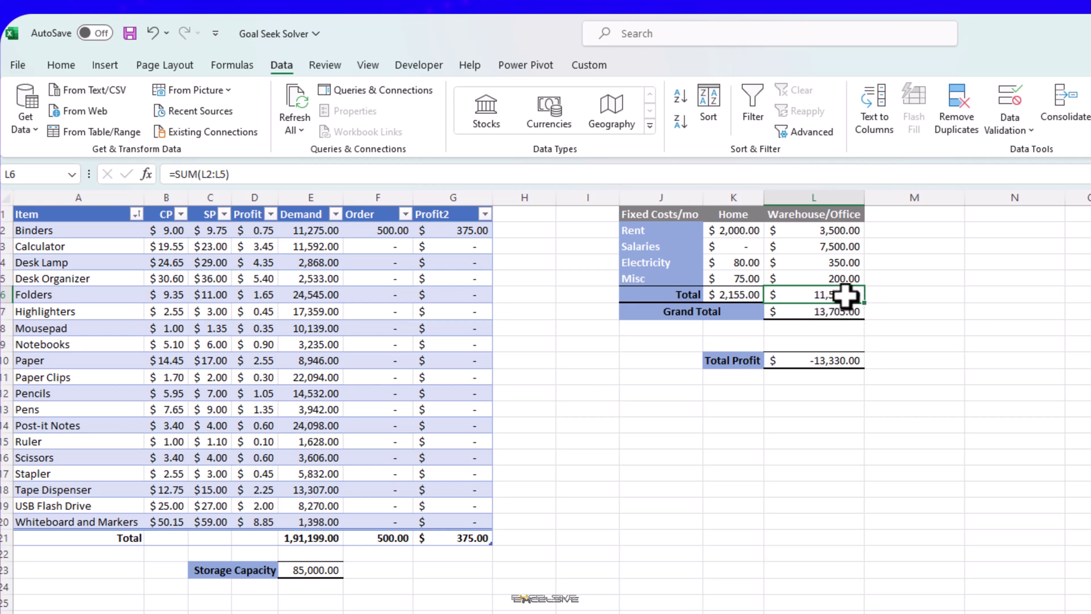
left_click(847, 314)
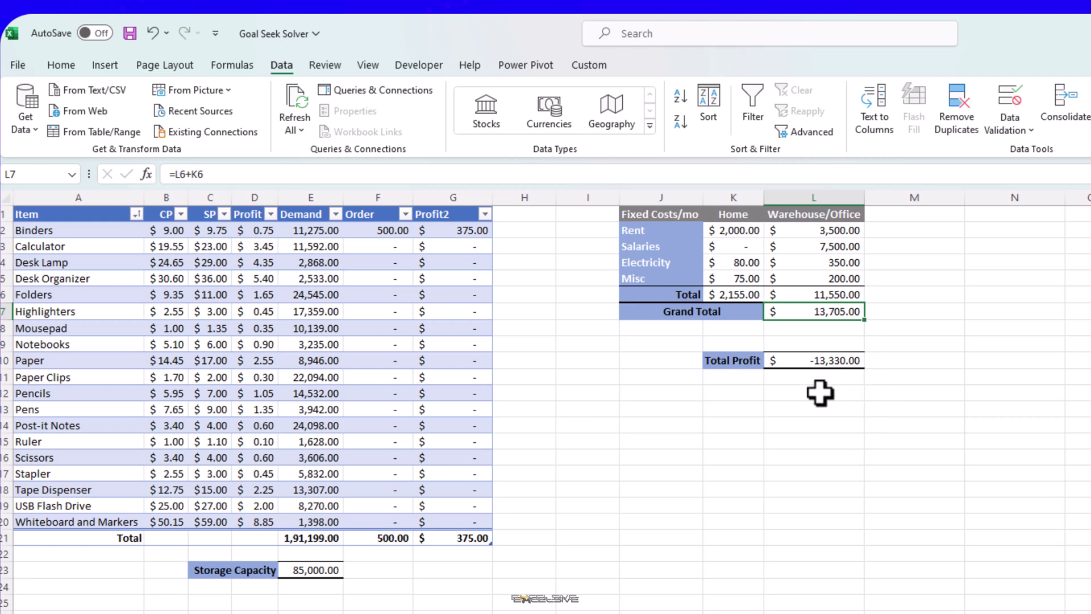
left_click(810, 364)
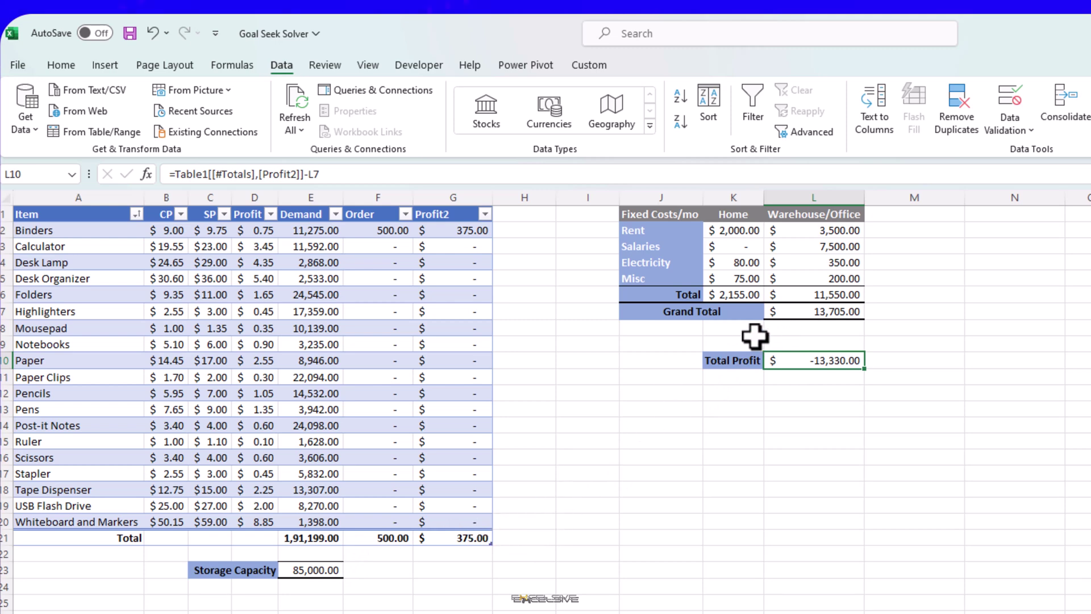
- Enter a trial order quantity of 2,000 for Calculator and check the Total Profit cell
left_click(377, 245)
type("2,000")
key("Return")
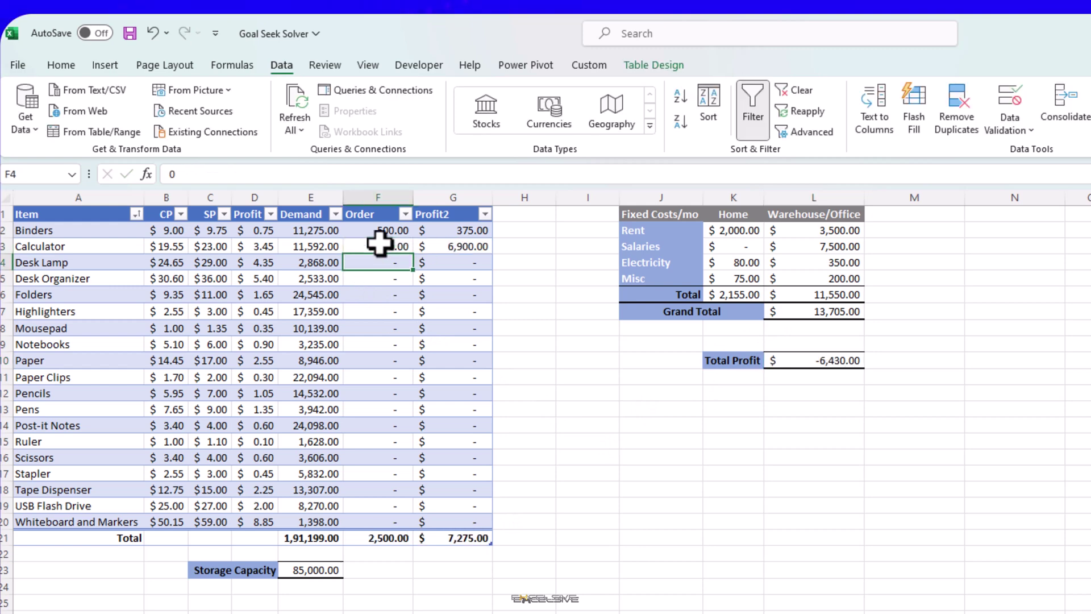
left_click(835, 361)
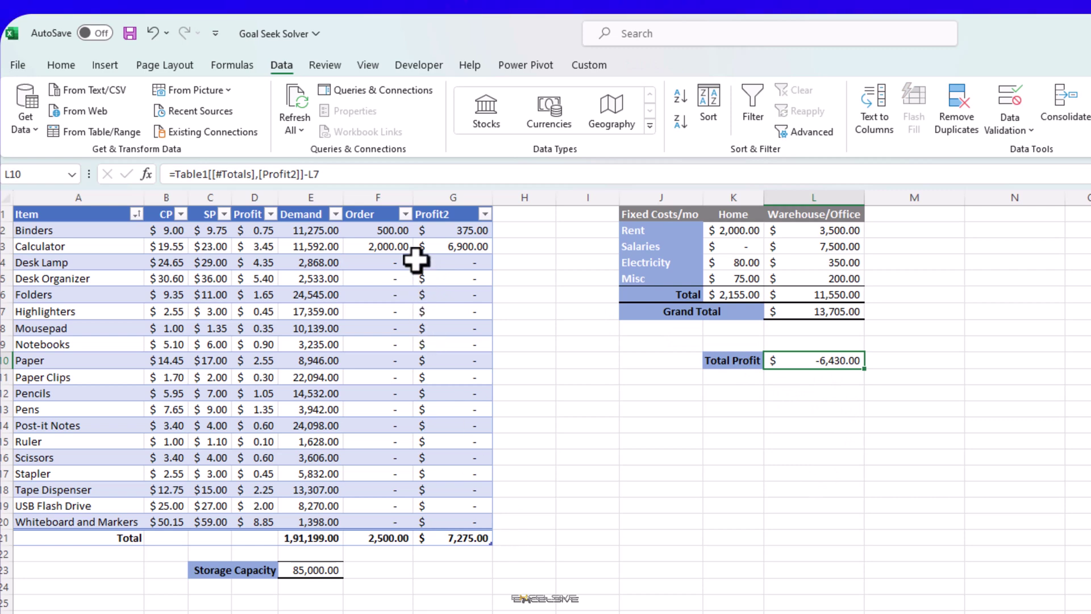
- Clear the trial order quantities for Binders and Calculator, resetting the Calculator order to 0
left_click_drag(378, 230, 381, 243)
key("Delete")
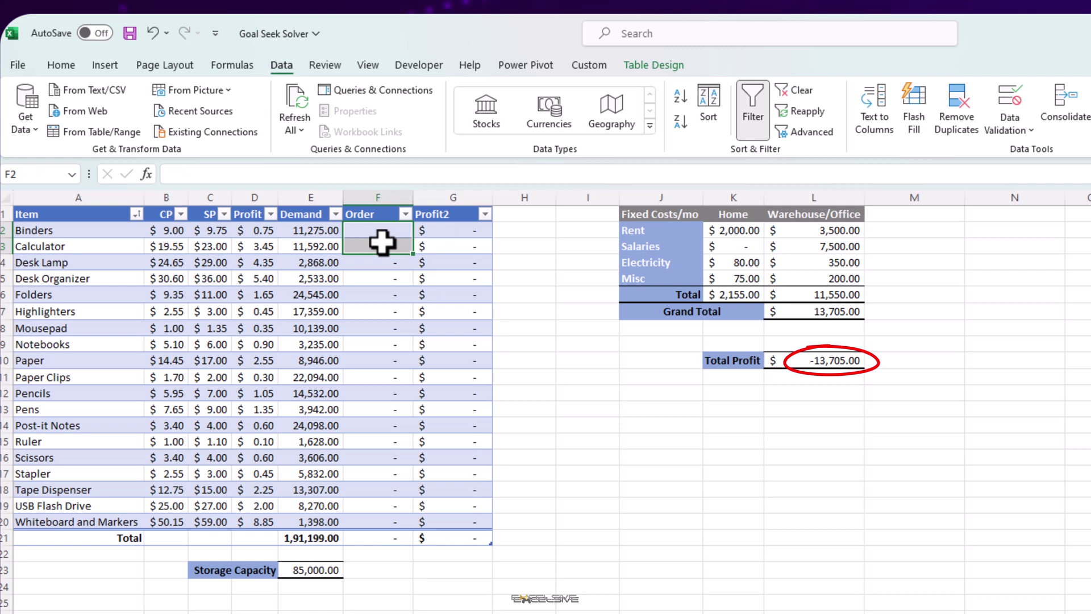
left_click(381, 243)
type("0")
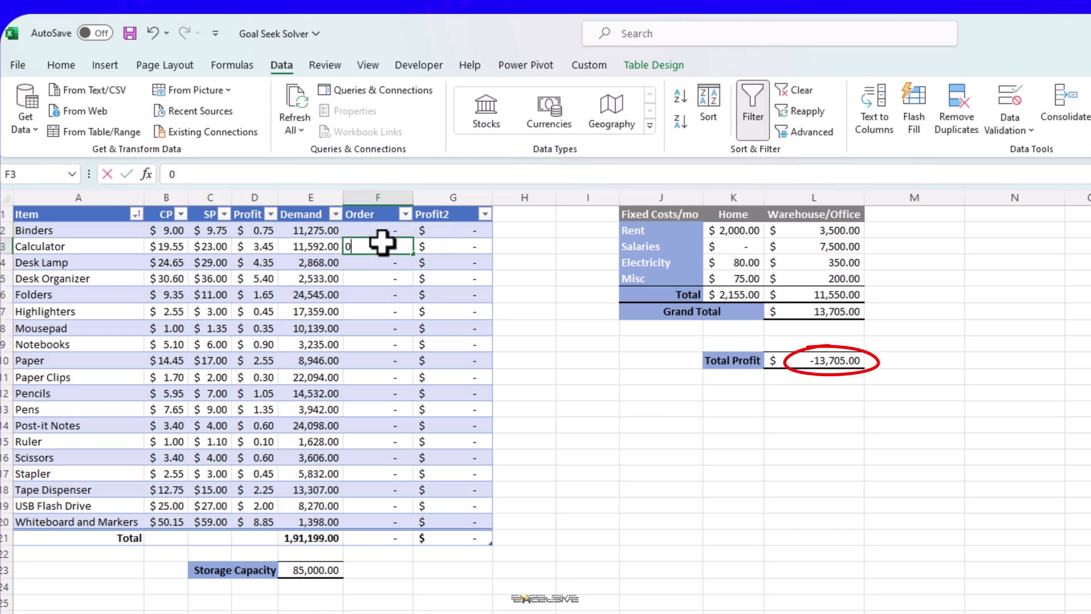
key("Return")
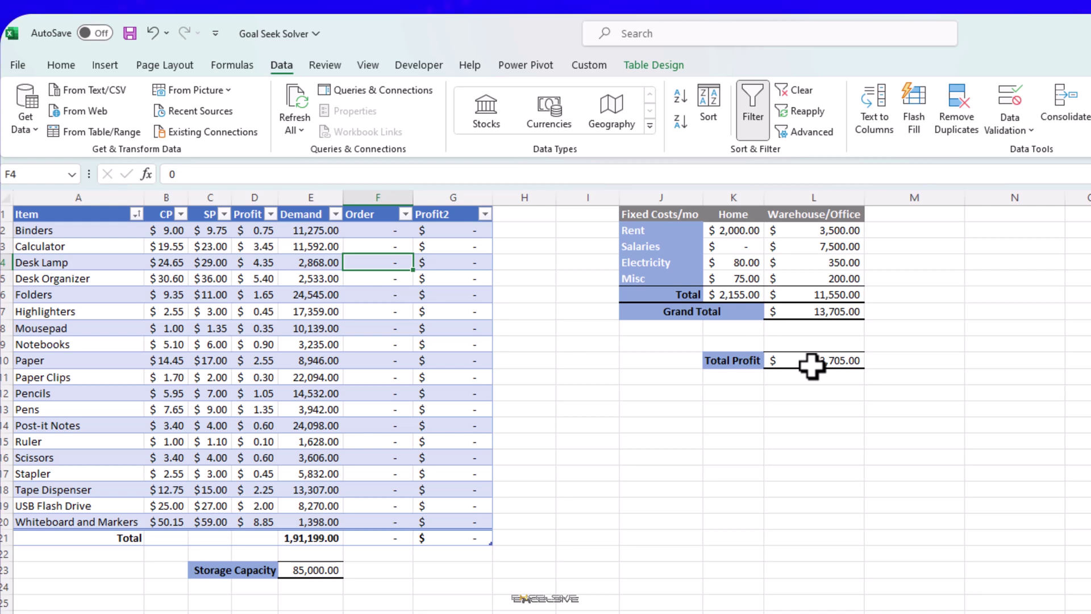
- Enable the Solver Add-in through the Excel Add-ins manager in the program options
left_click(327, 577)
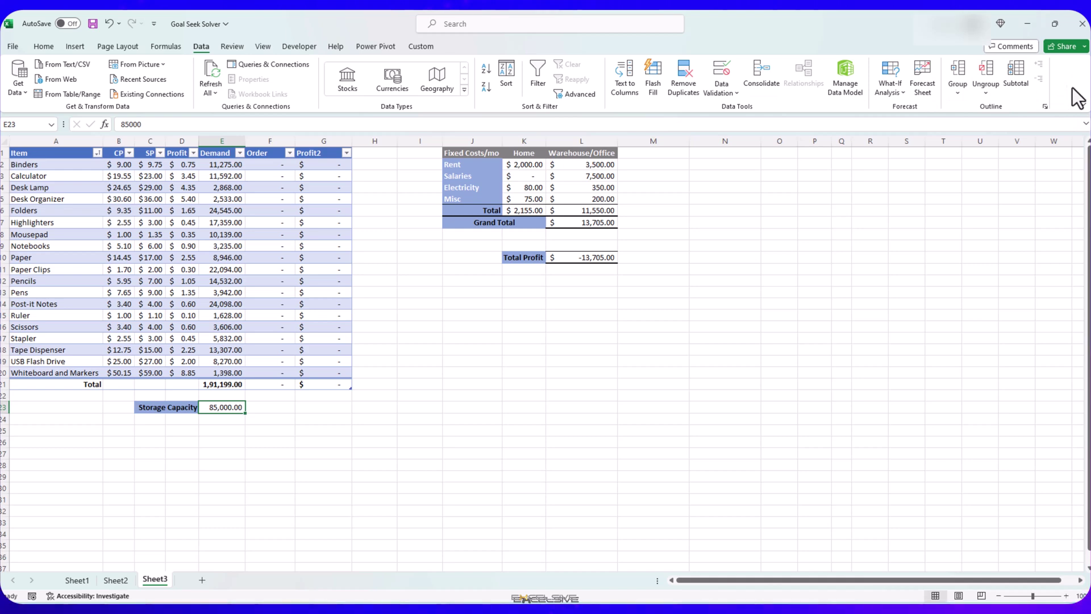
left_click(12, 49)
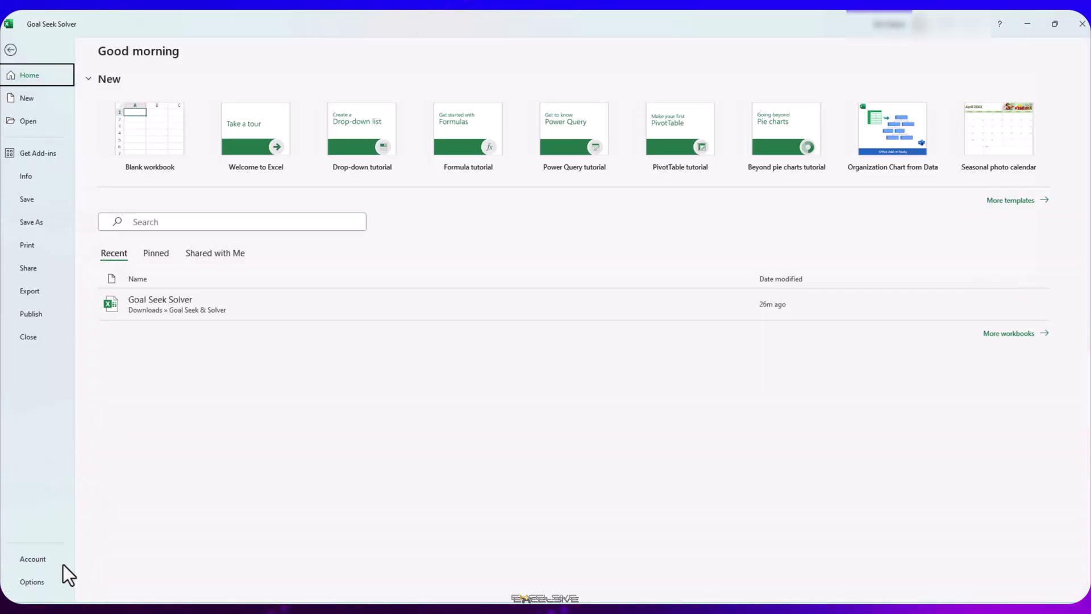
left_click(51, 583)
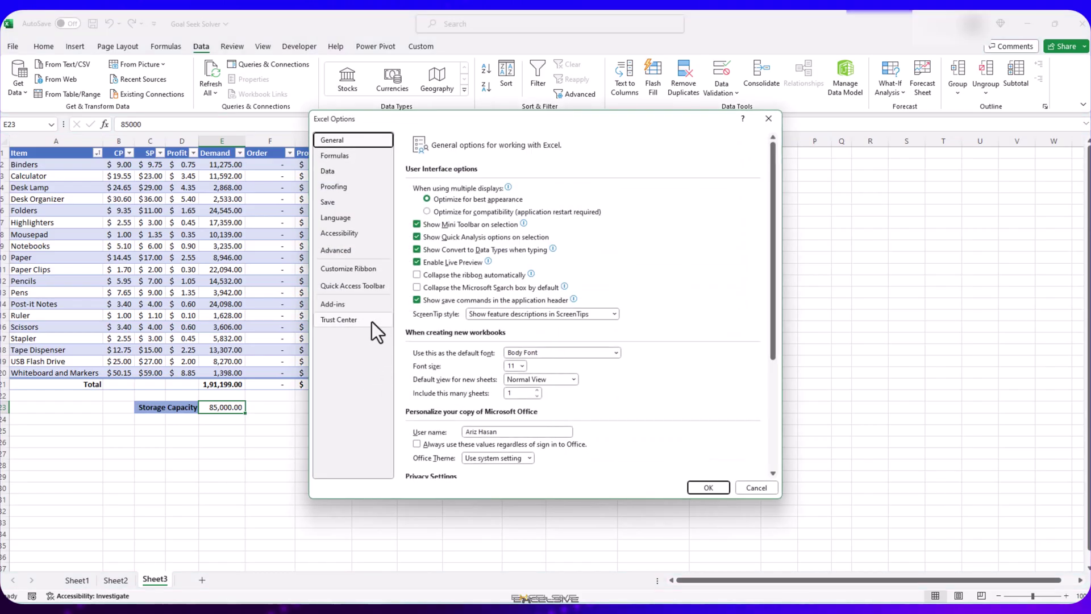
left_click(360, 305)
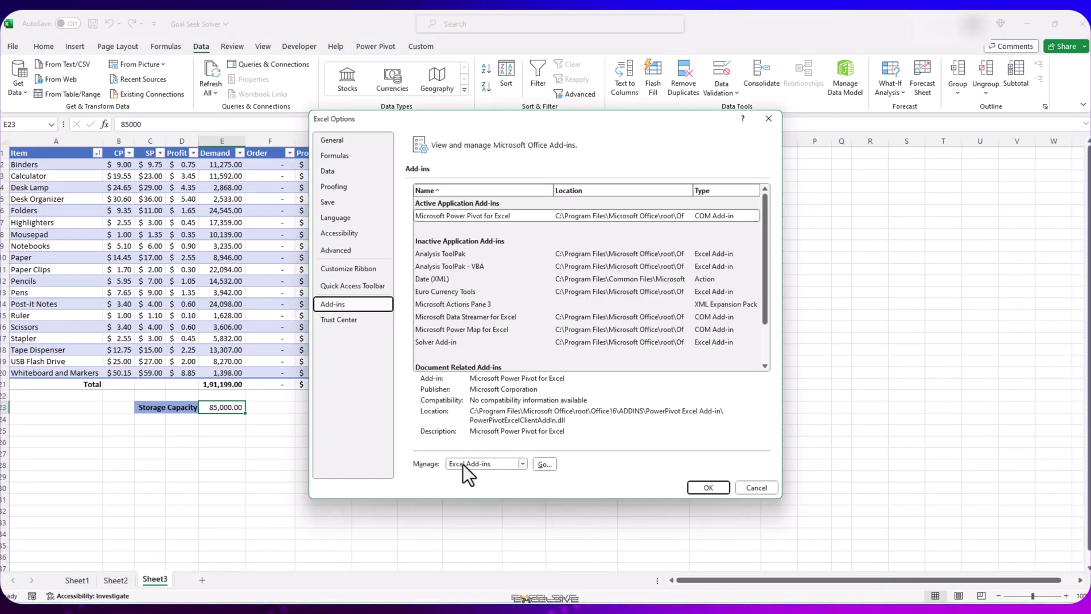
left_click(523, 464)
left_click(524, 464)
left_click(541, 468)
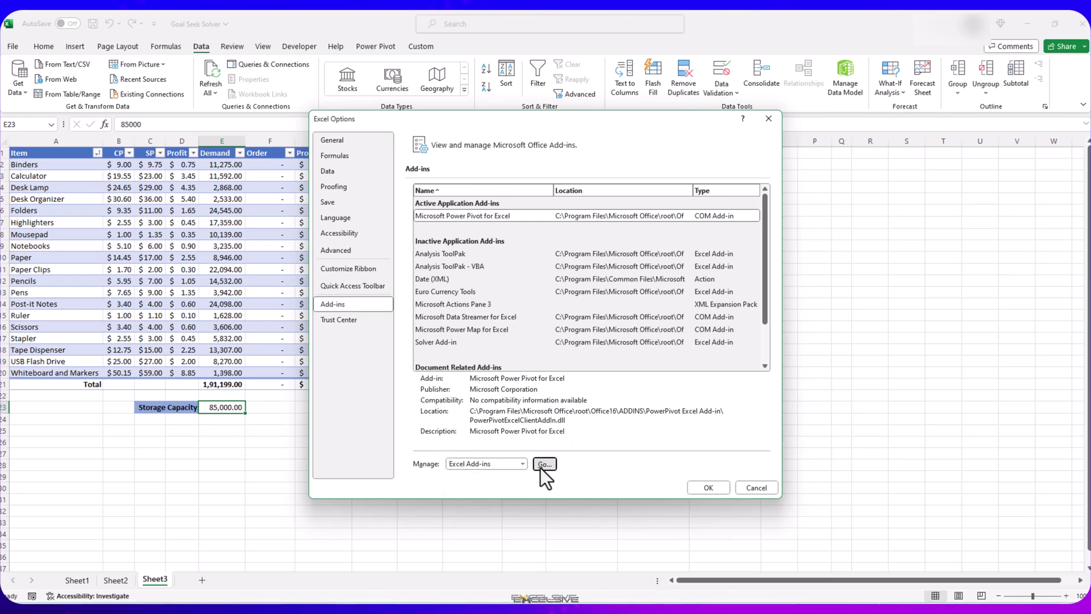
left_click(131, 246)
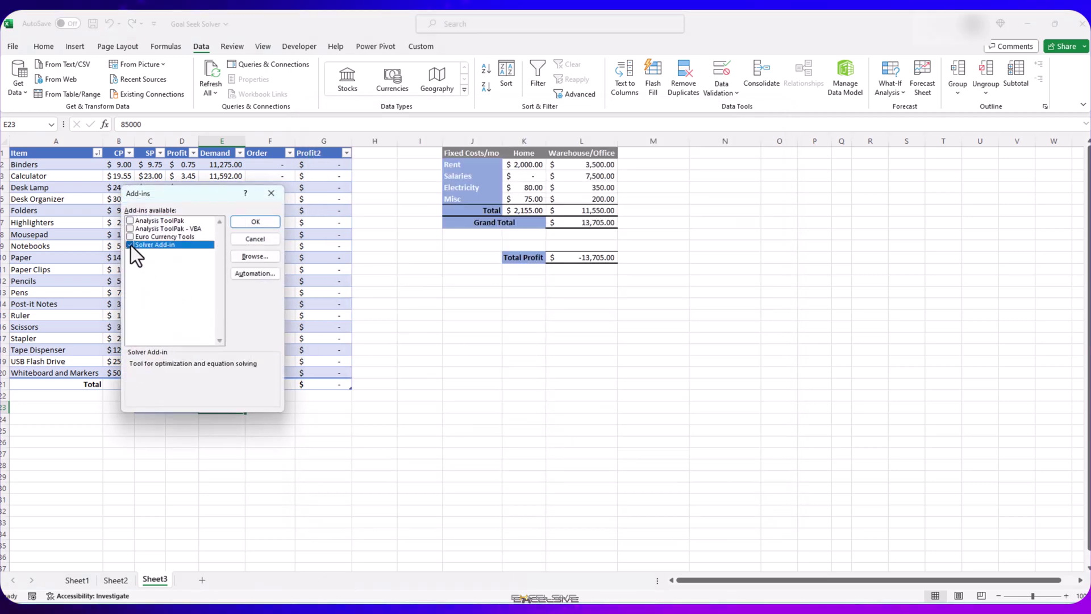
left_click(249, 222)
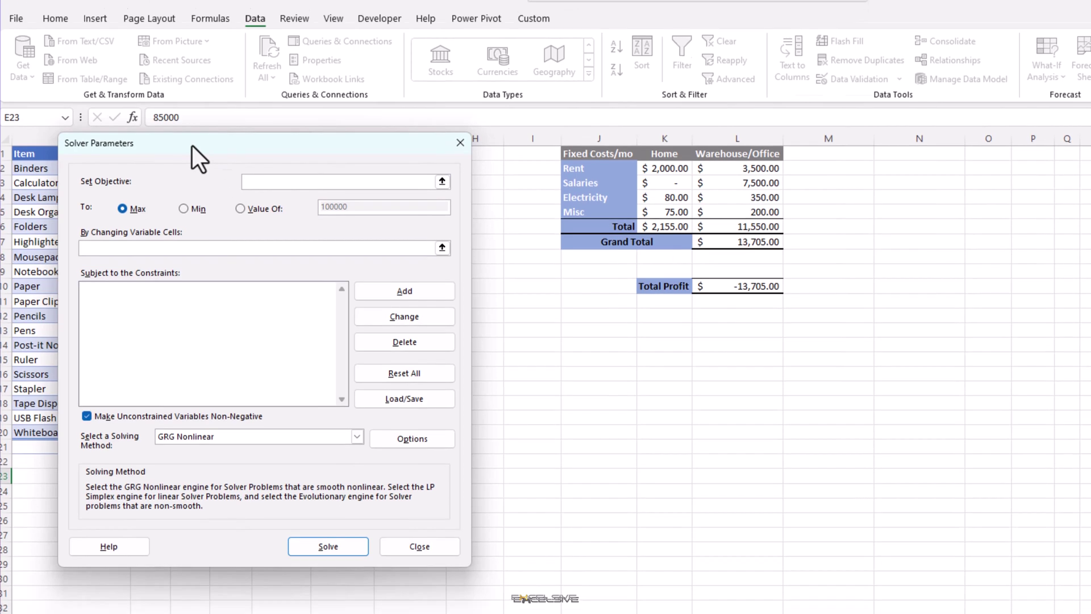
- Set the Total Profit cell L10 as the Solver objective, with the dialog moved clear of it
left_click_drag(192, 146, 574, 275)
left_click_drag(575, 188, 569, 198)
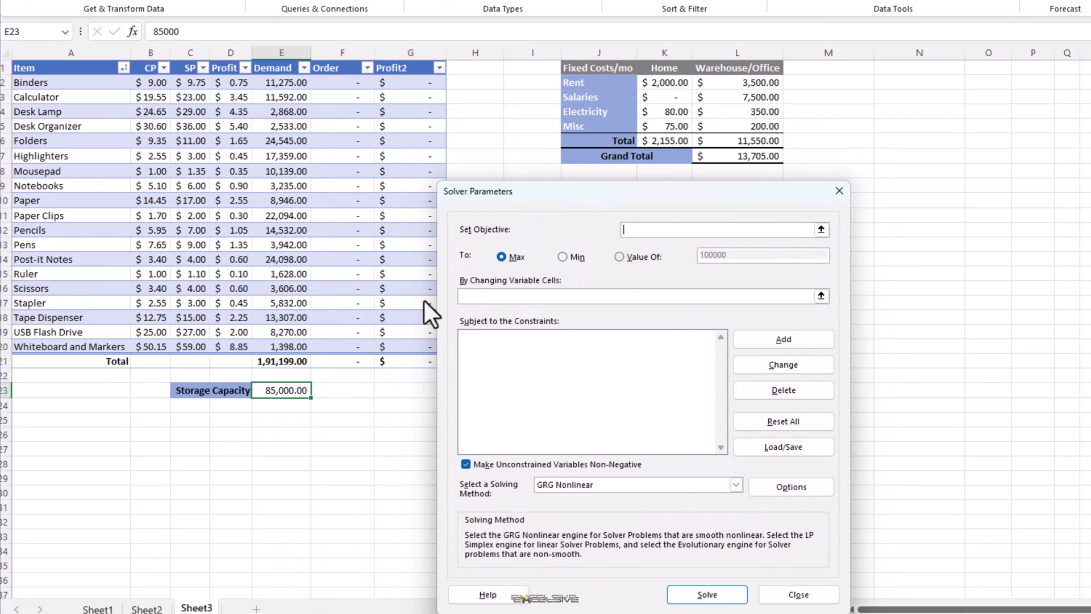
left_click_drag(541, 193, 354, 187)
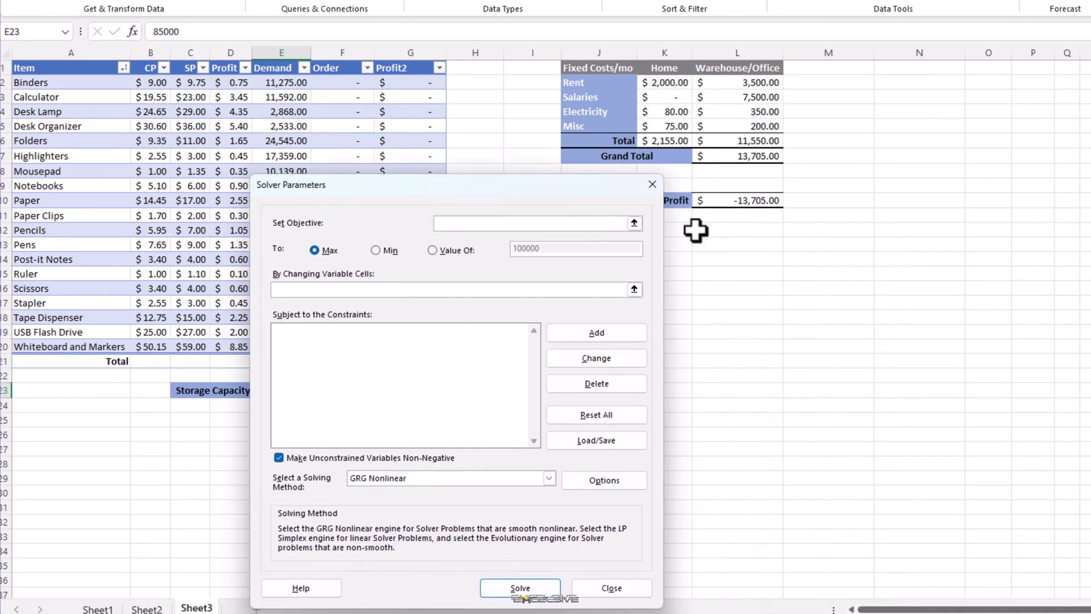
left_click(711, 206)
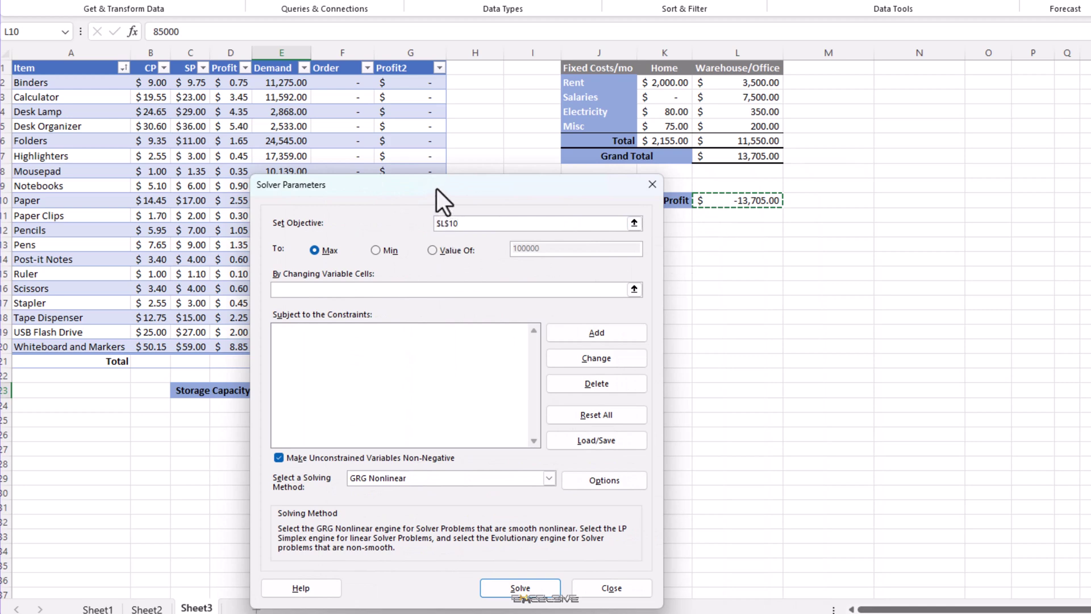
- Set the Solver's changing variable cells to the Order range F2:F20
left_click_drag(437, 188, 626, 192)
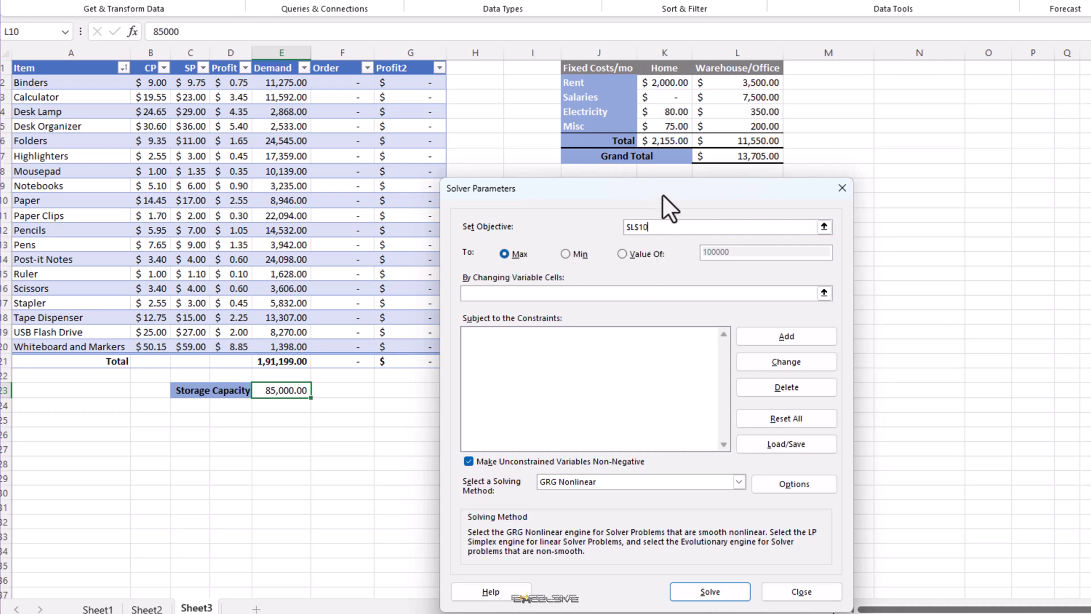
mouse_move(662, 195)
left_mouse_down()
mouse_move(659, 216)
mouse_move(667, 177)
left_mouse_up()
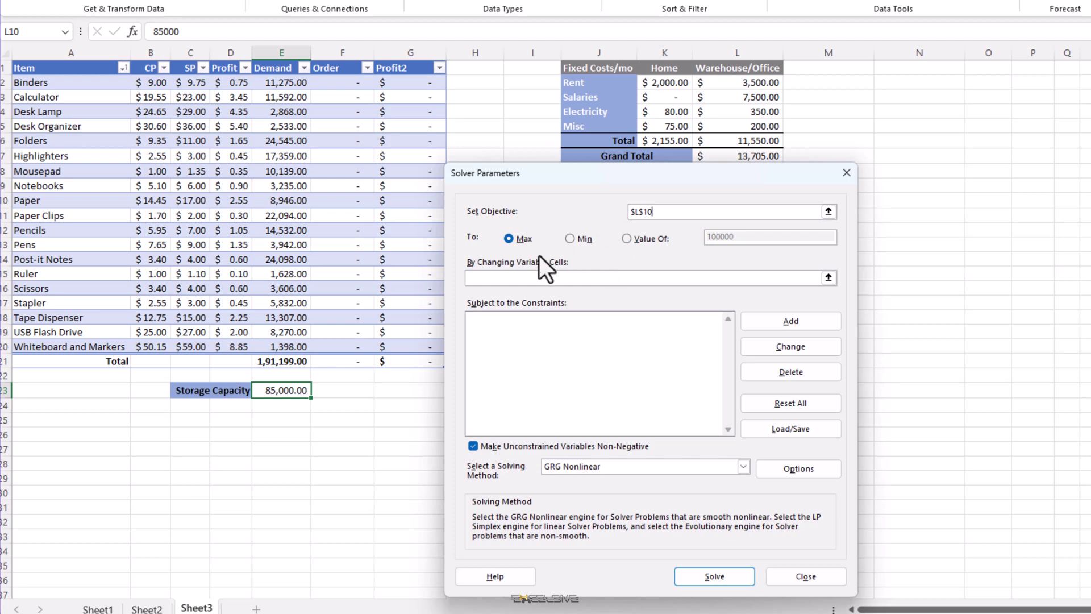
left_click(537, 277)
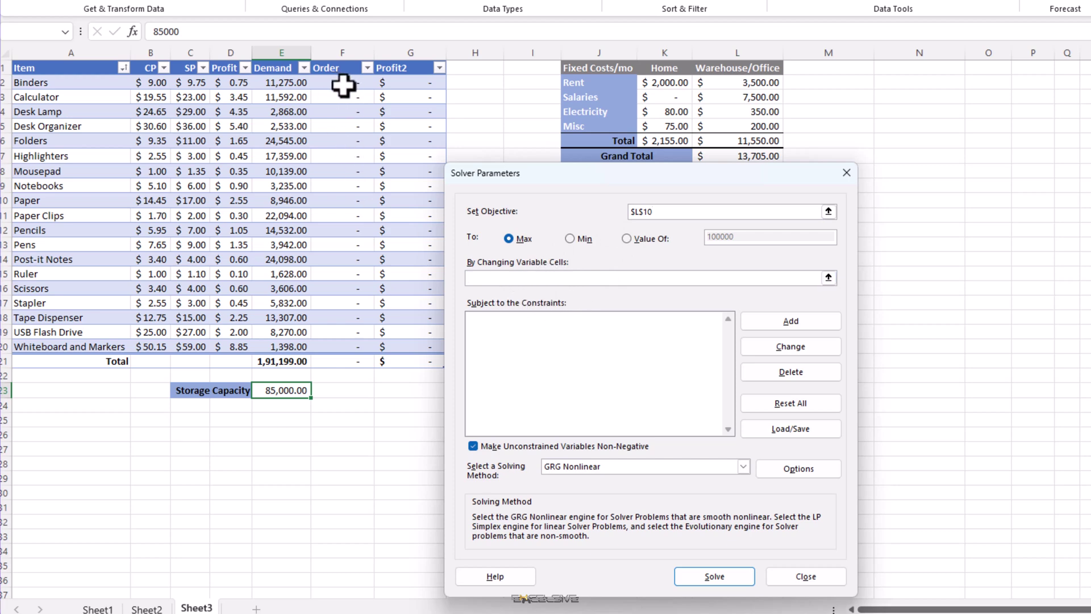
left_click_drag(351, 85, 335, 346)
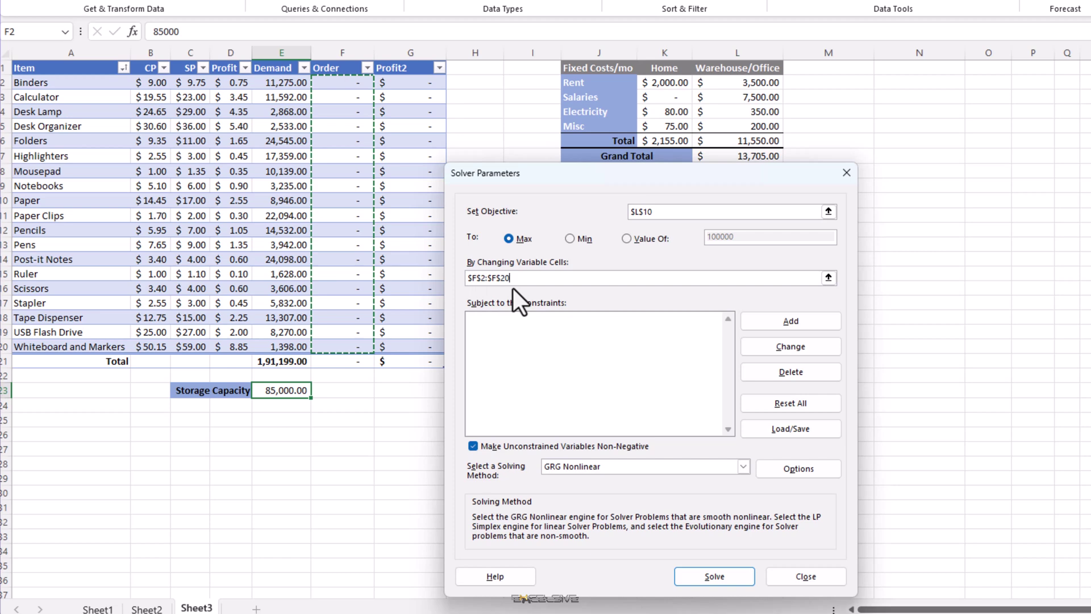
- Add a Solver constraint requiring the Order quantities F2:F20 to be integers
left_click(526, 361)
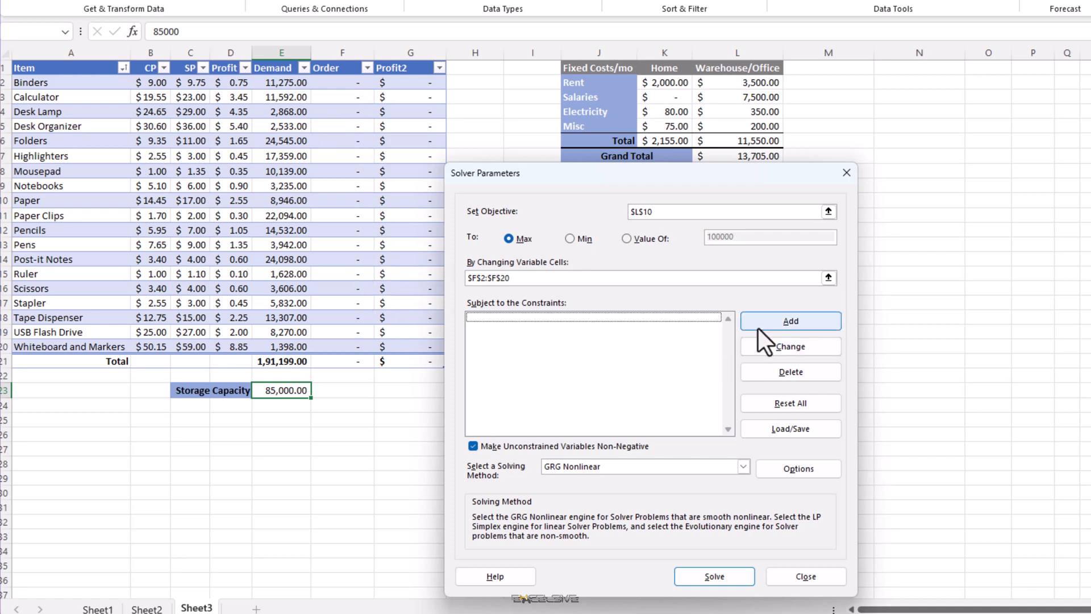
left_click(788, 321)
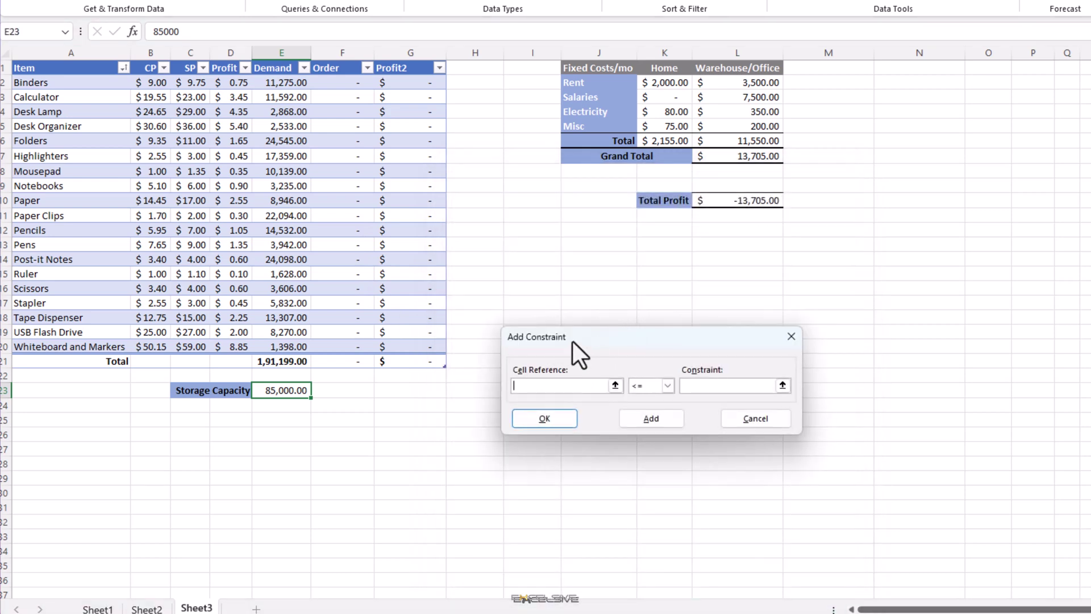
left_click_drag(573, 342, 556, 285)
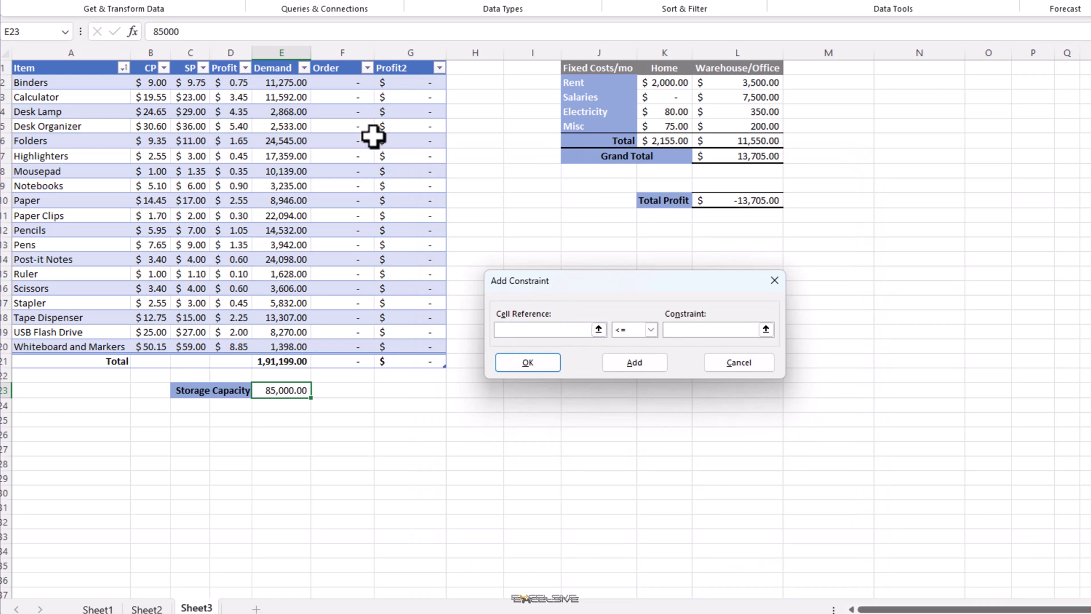
left_click_drag(350, 86, 353, 347)
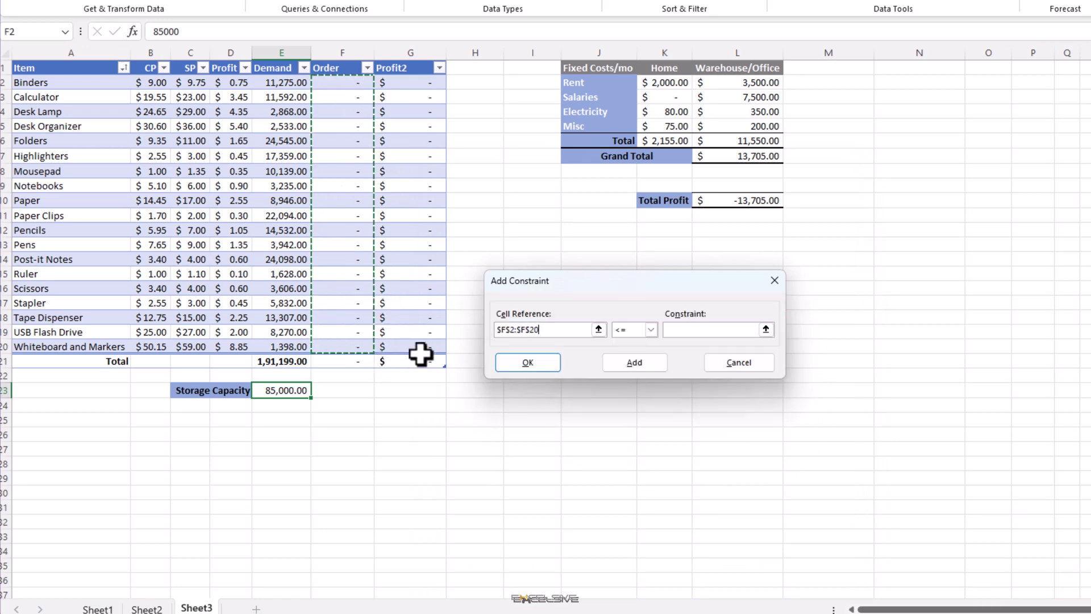
left_click(650, 329)
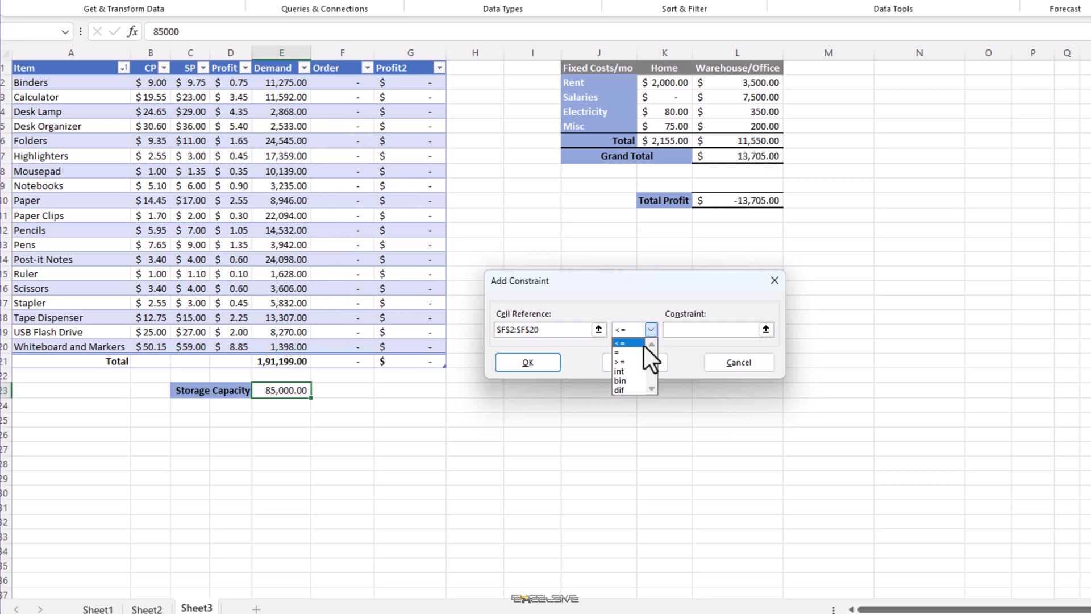
left_click(636, 376)
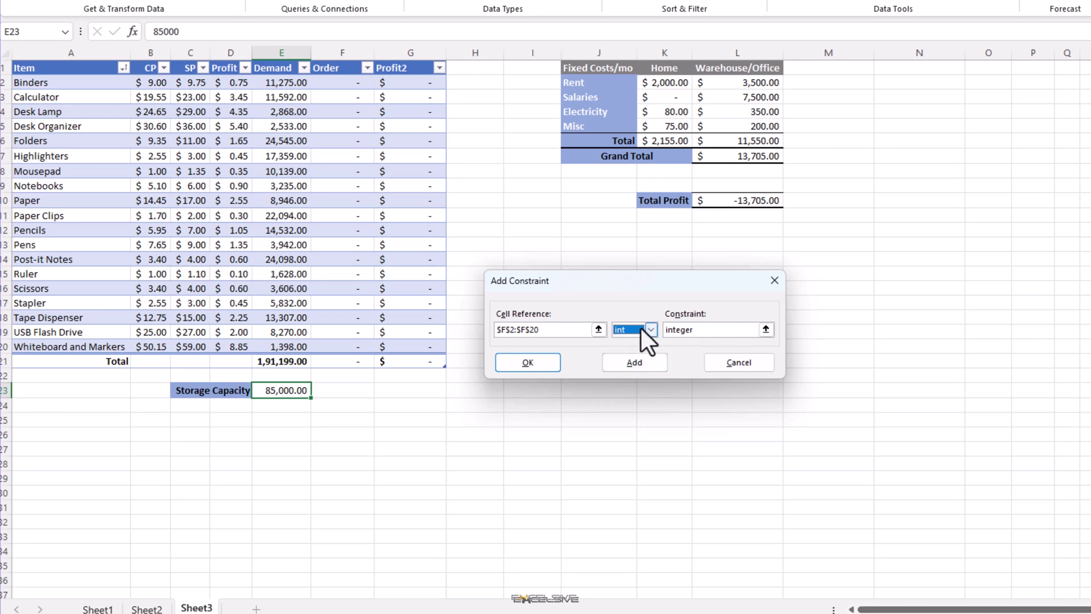
left_click(646, 364)
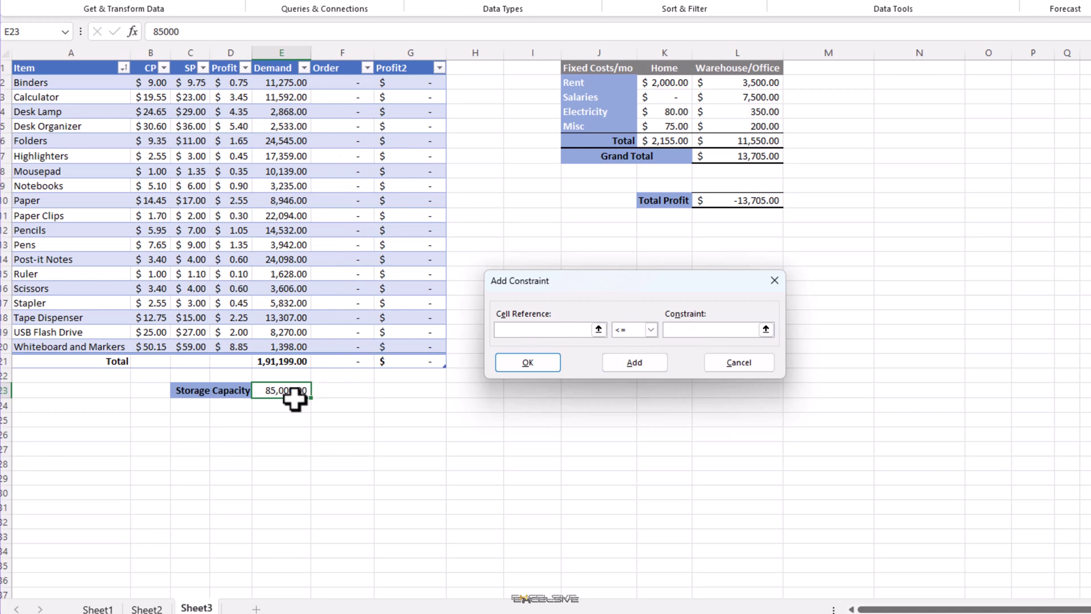
- Add a constraint keeping the Order total F21 less than or equal to the Storage Capacity in E23
left_click(345, 363)
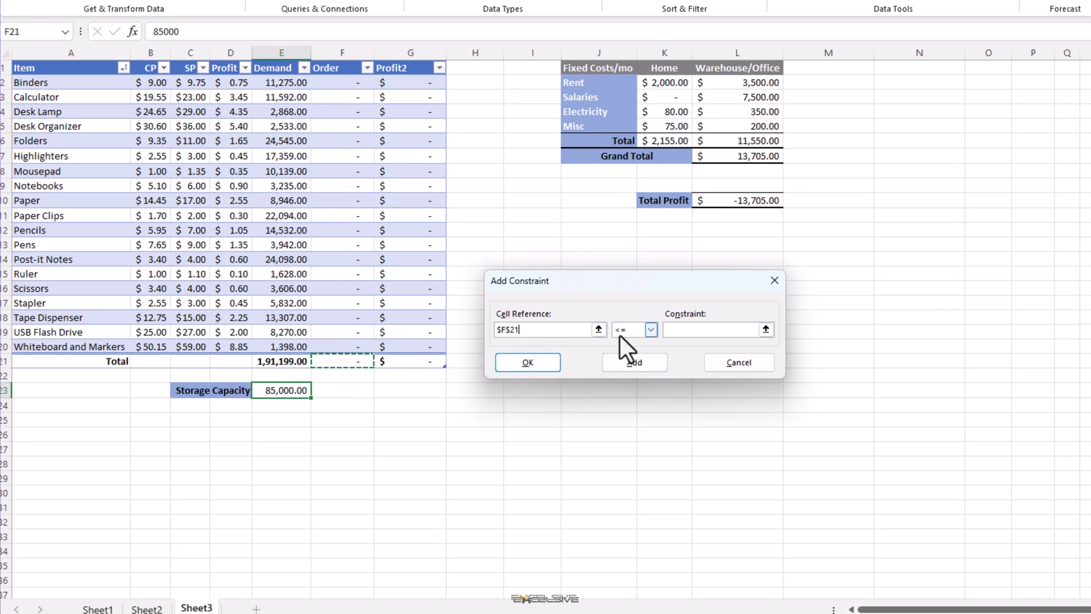
key("Tab")
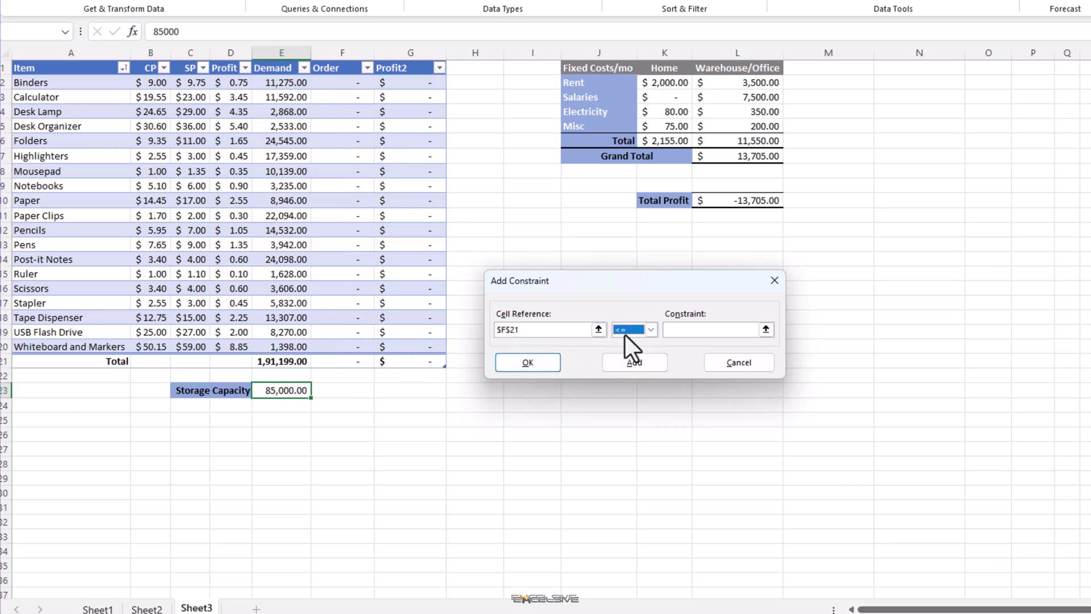
key("Tab")
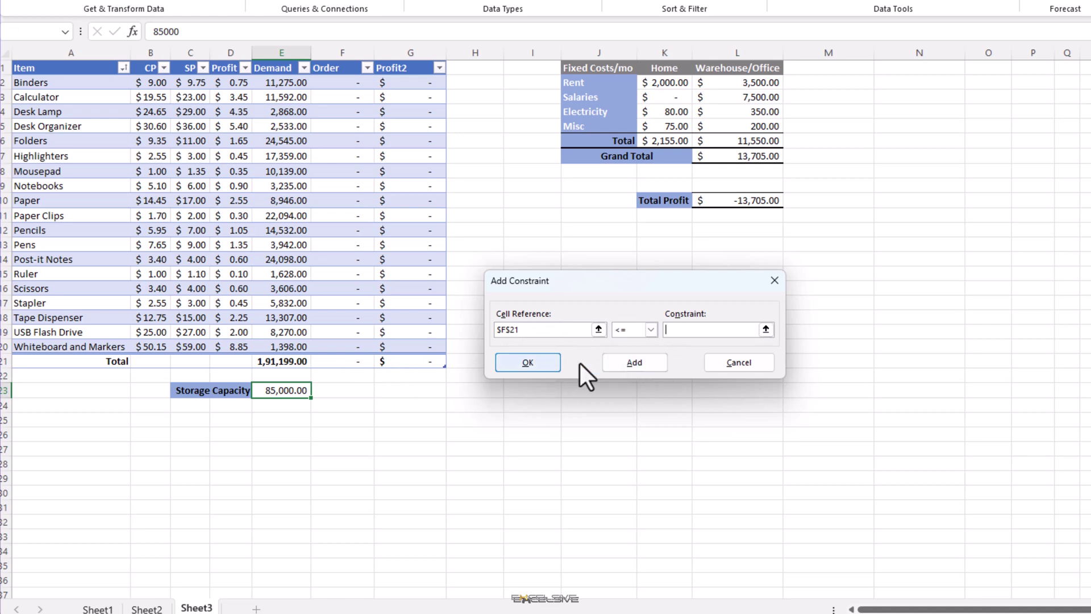
left_click(281, 392)
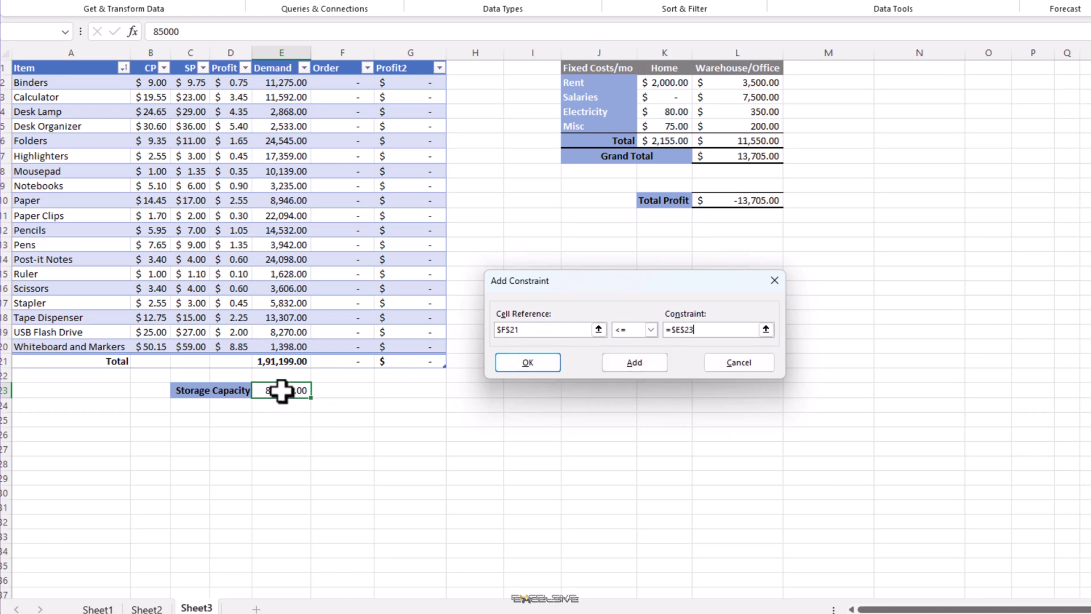
left_click(629, 362)
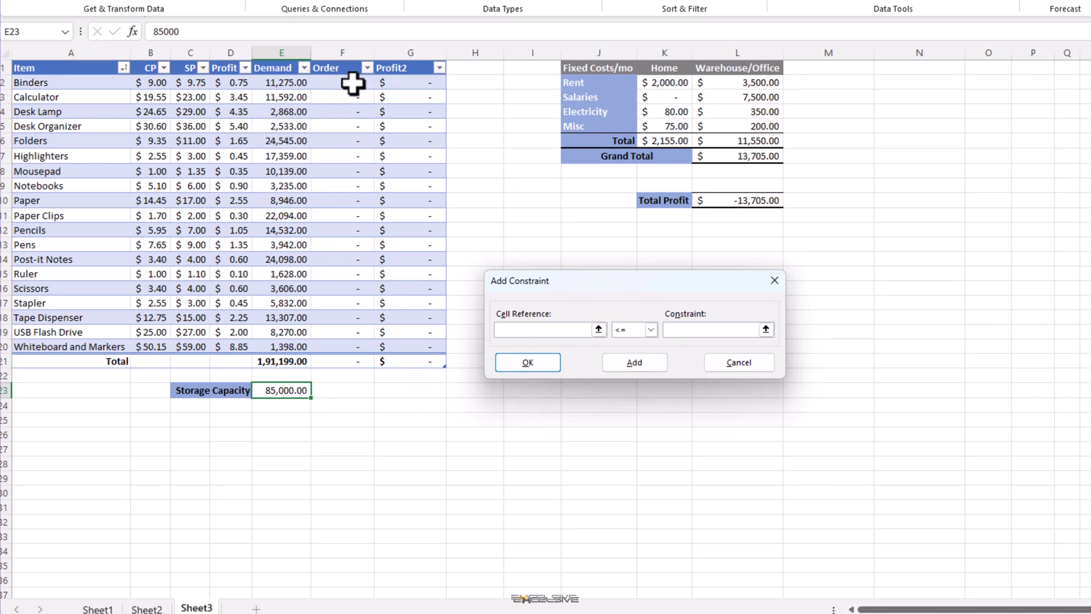
- Add a constraint limiting the orders F2:F20 to at most the Demand values E2:E20, and finish adding constraints
left_click_drag(351, 83, 356, 346)
left_click(691, 335)
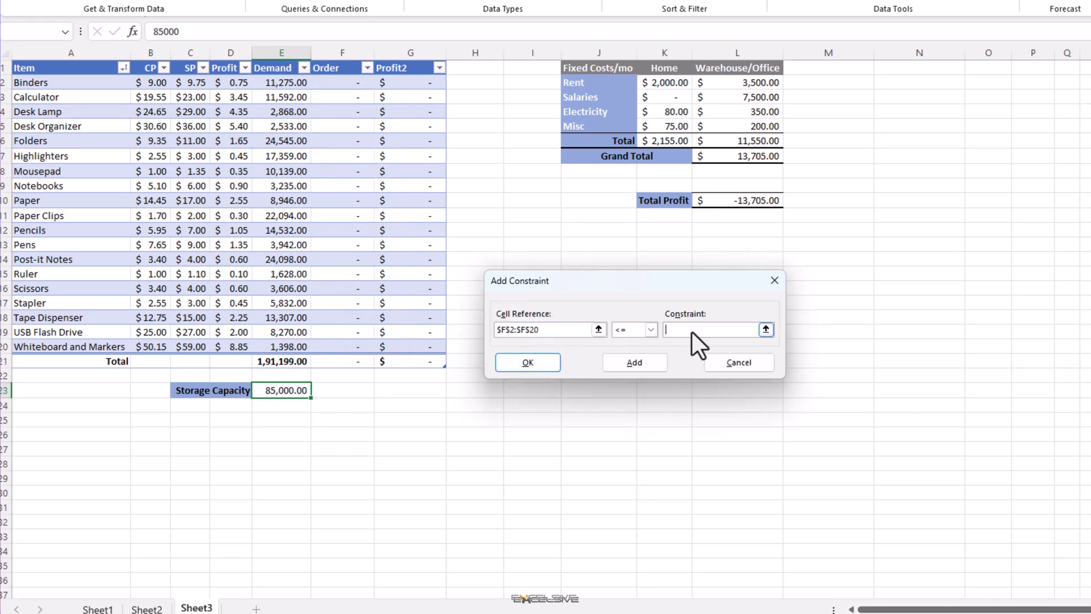
left_click_drag(292, 86, 301, 346)
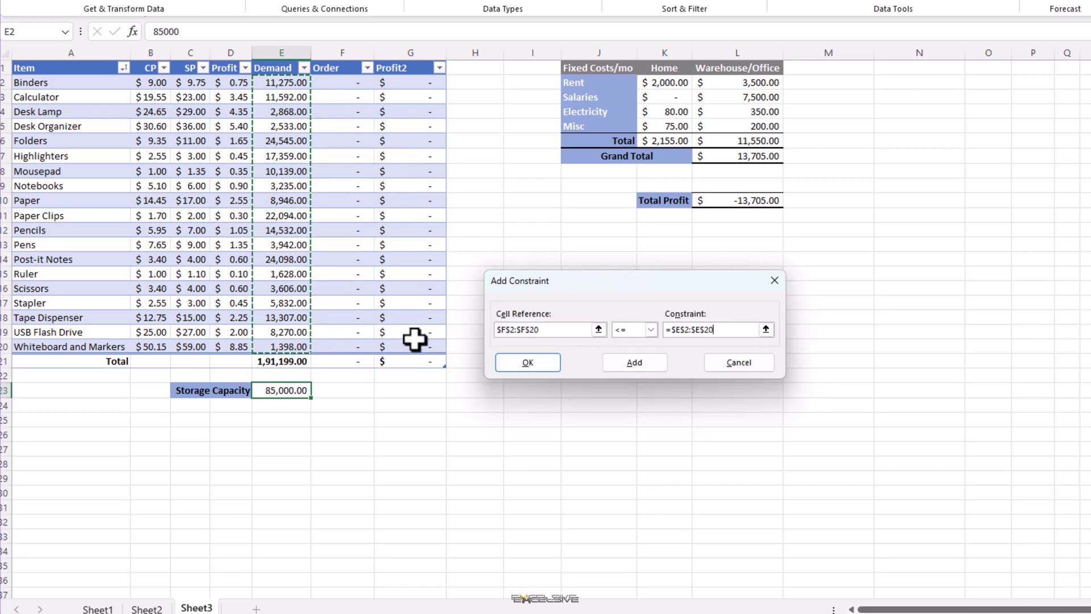
left_click(535, 362)
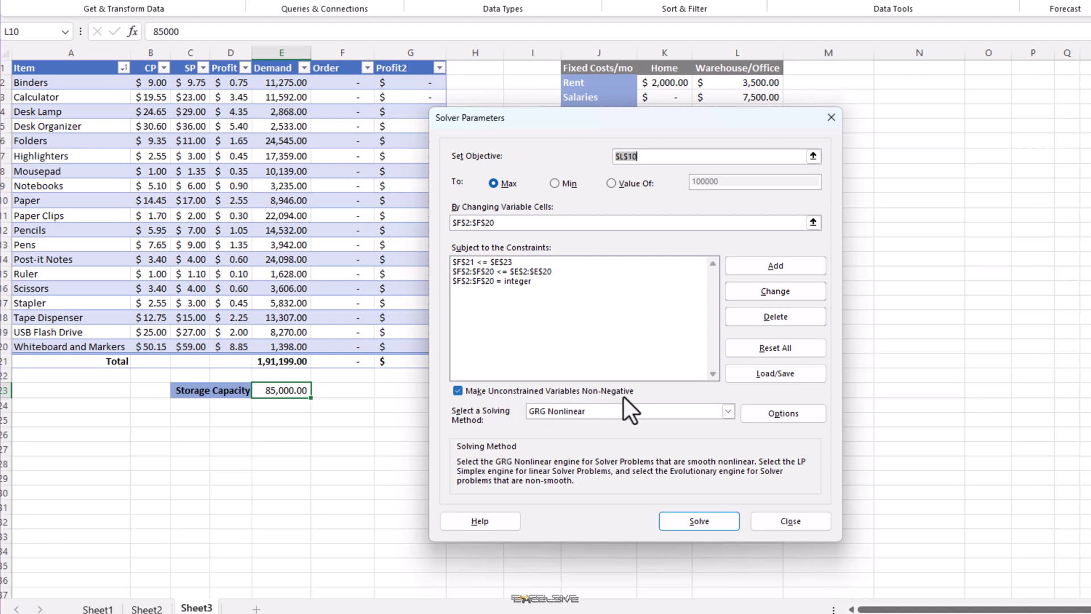
- Review the available solving methods, keep GRG Nonlinear, and solve for the maximum total profit
left_click_drag(581, 125, 655, 146)
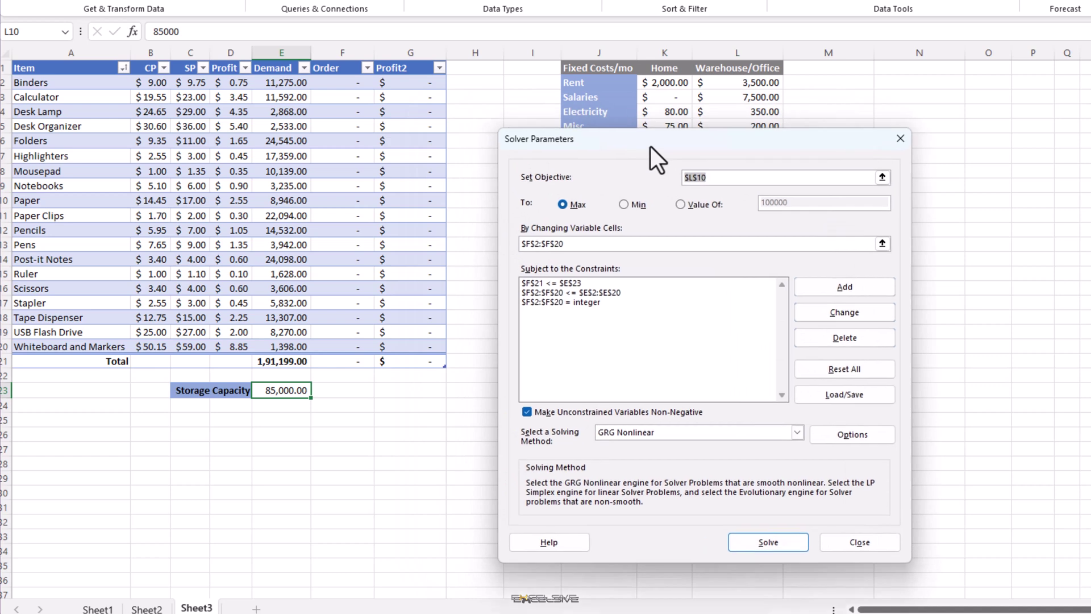
left_click(801, 433)
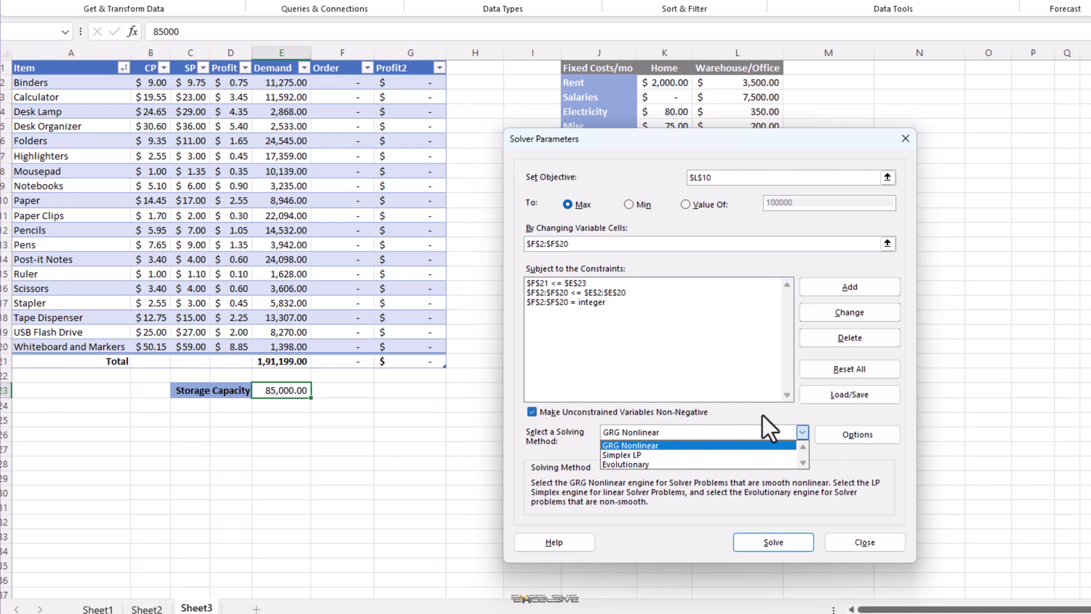
left_click(864, 458)
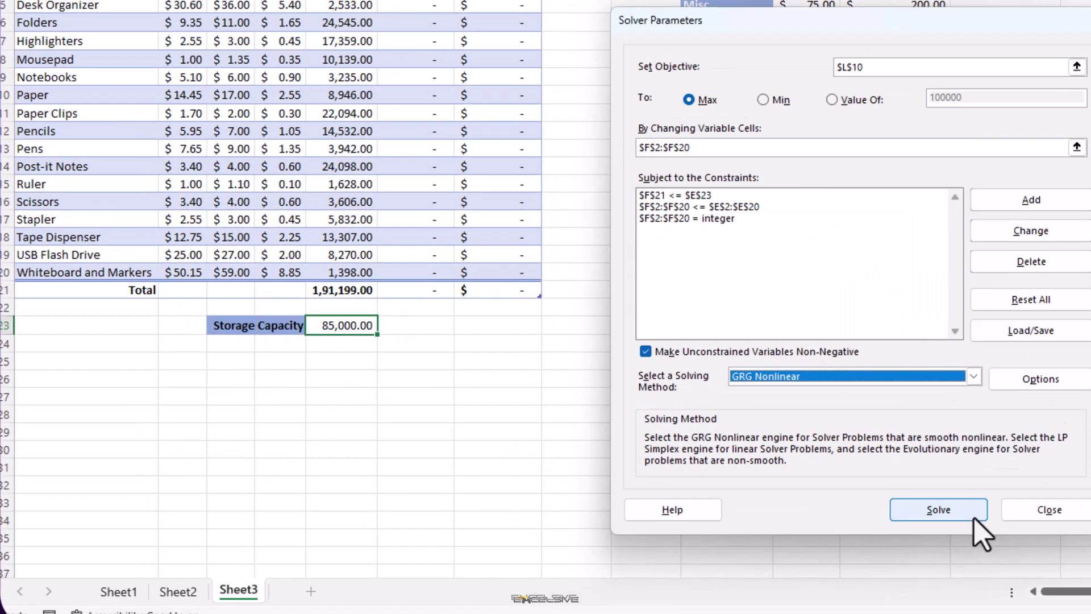
left_click(973, 518)
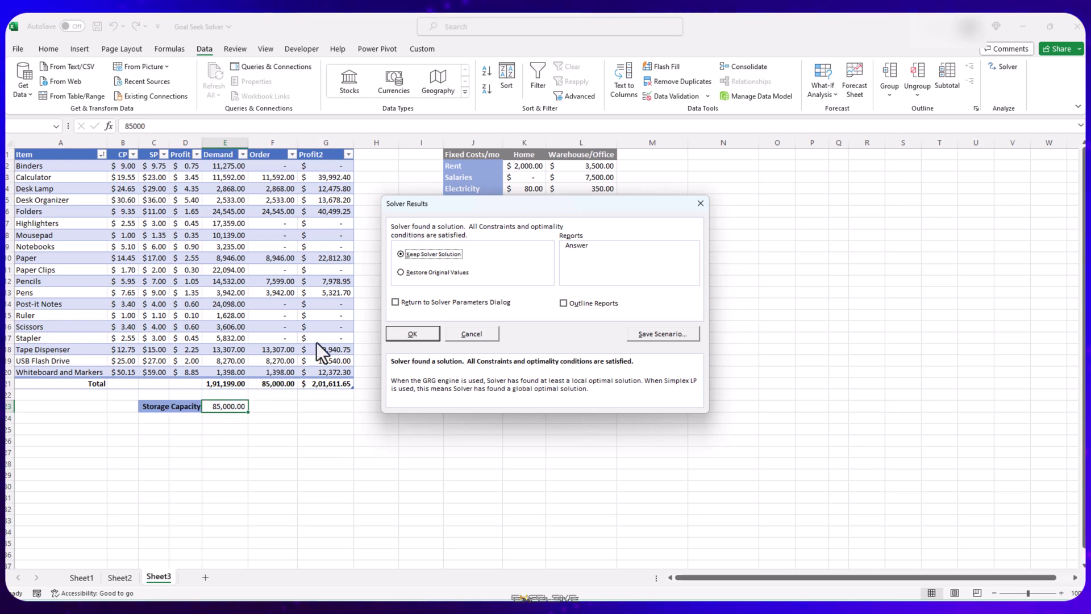
- Keep the Solver solution in the order table and select the Total Profit cell L10
left_click_drag(462, 218, 531, 325)
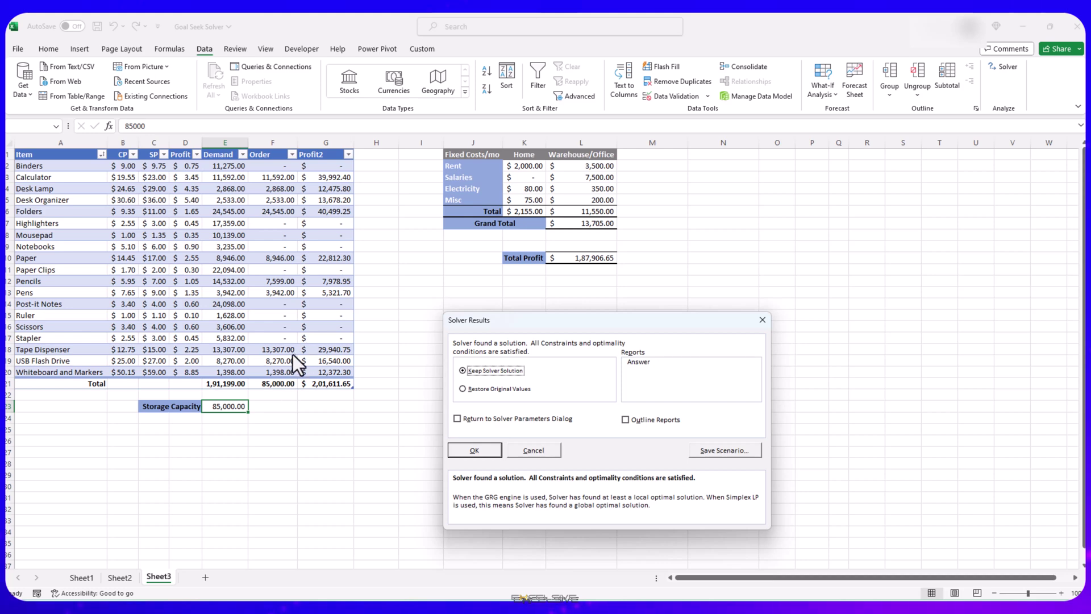
left_click(486, 452)
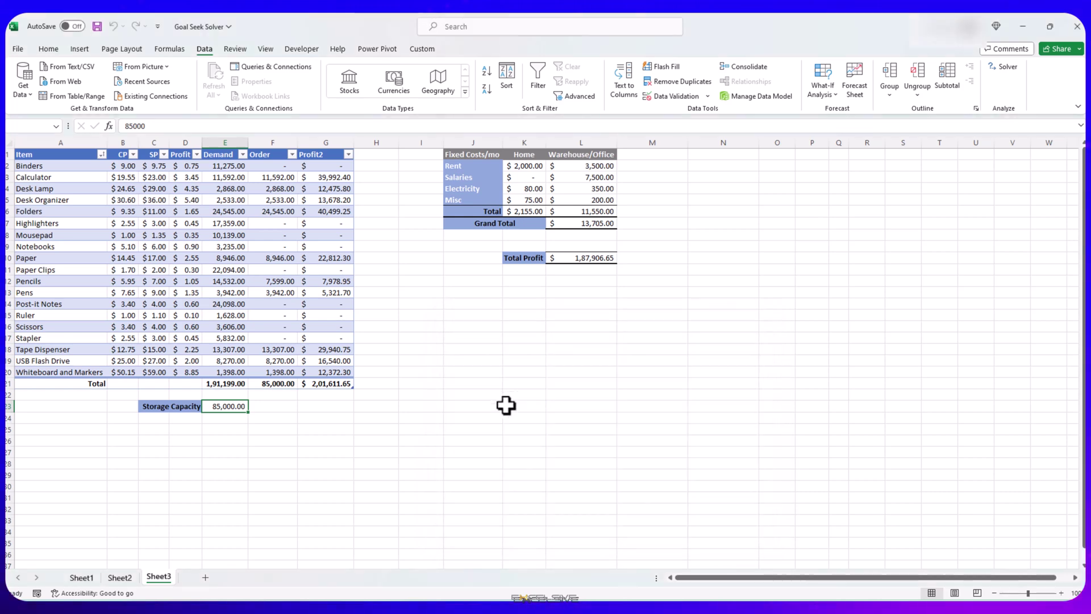
left_click(597, 258)
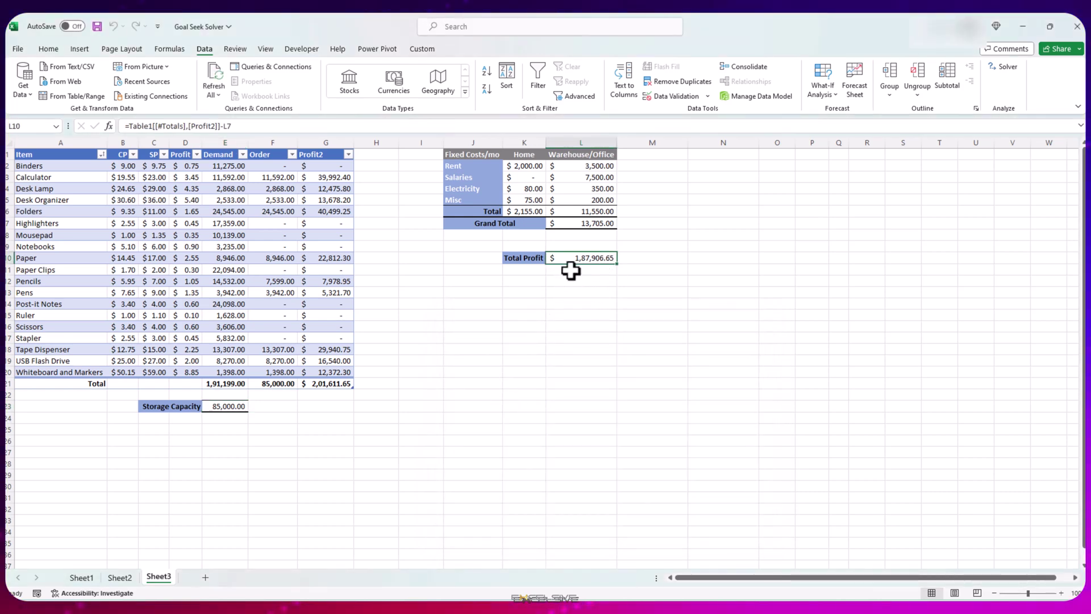